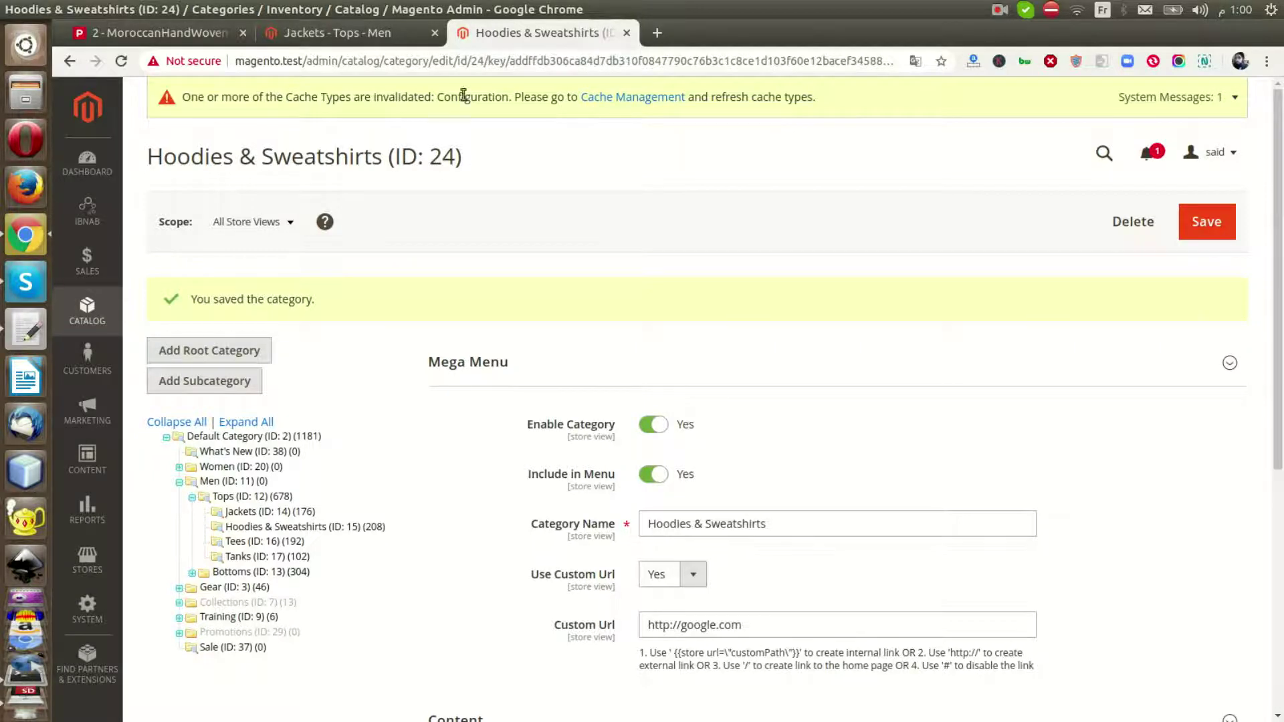
- Expand and collapse the Hoodies & Sweatshirts Mega Menu section repeatedly, then return to the storefront Jackets page
left_click(362, 37)
left_click(488, 33)
left_click(476, 366)
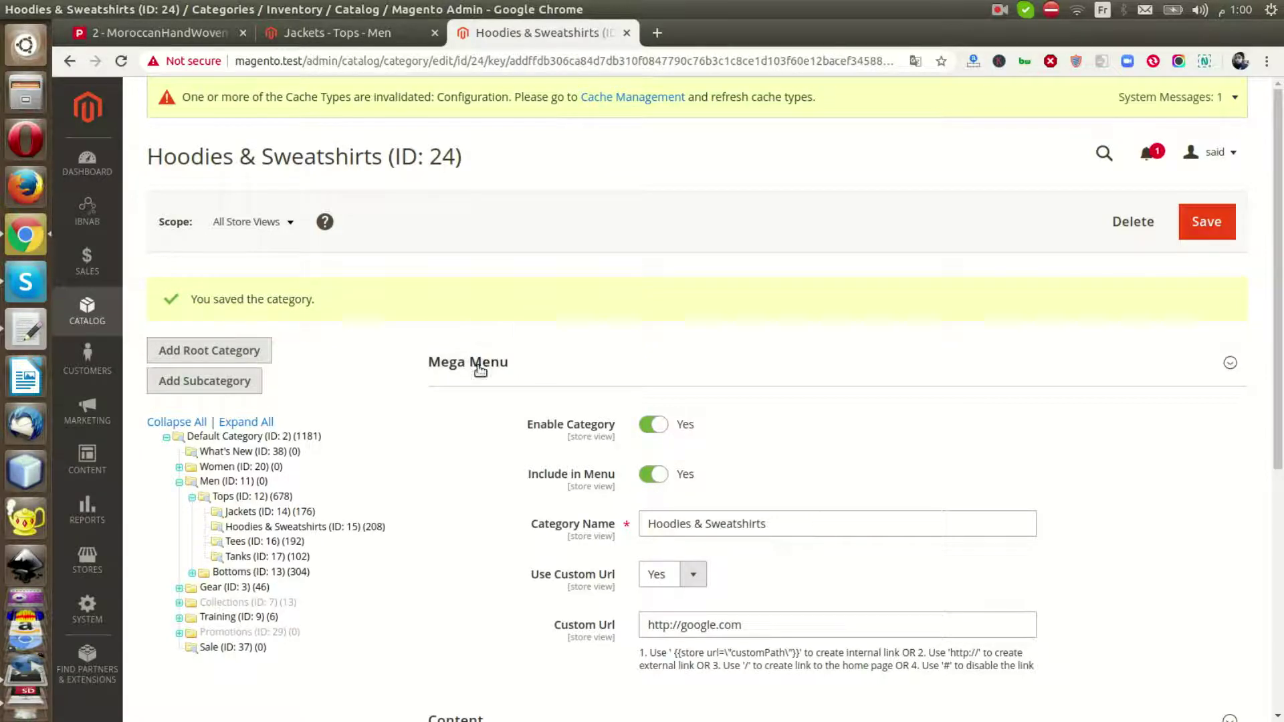
left_click(435, 365)
left_click(432, 364)
left_click(449, 369)
left_click(448, 368)
left_click(448, 369)
left_click(449, 368)
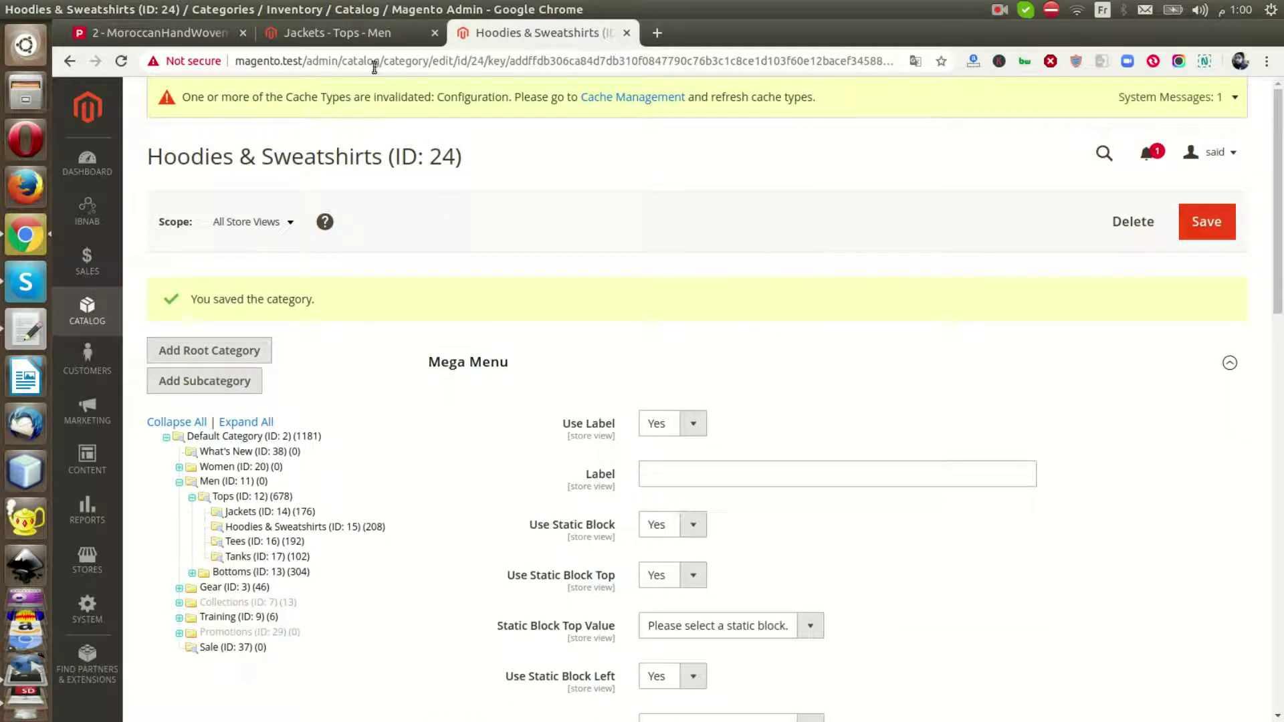
left_click(368, 39)
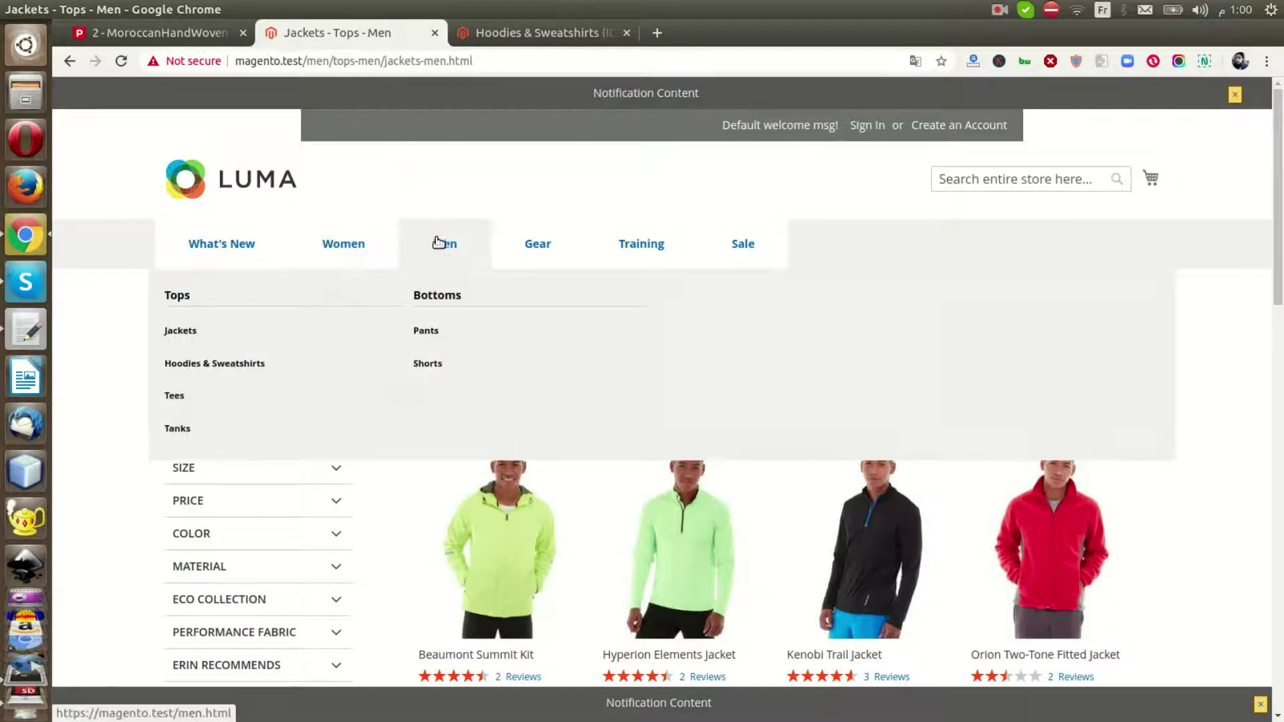
- Inspect the Men and Gear drop-down menus on the storefront Jackets page
mouse_move(654, 246)
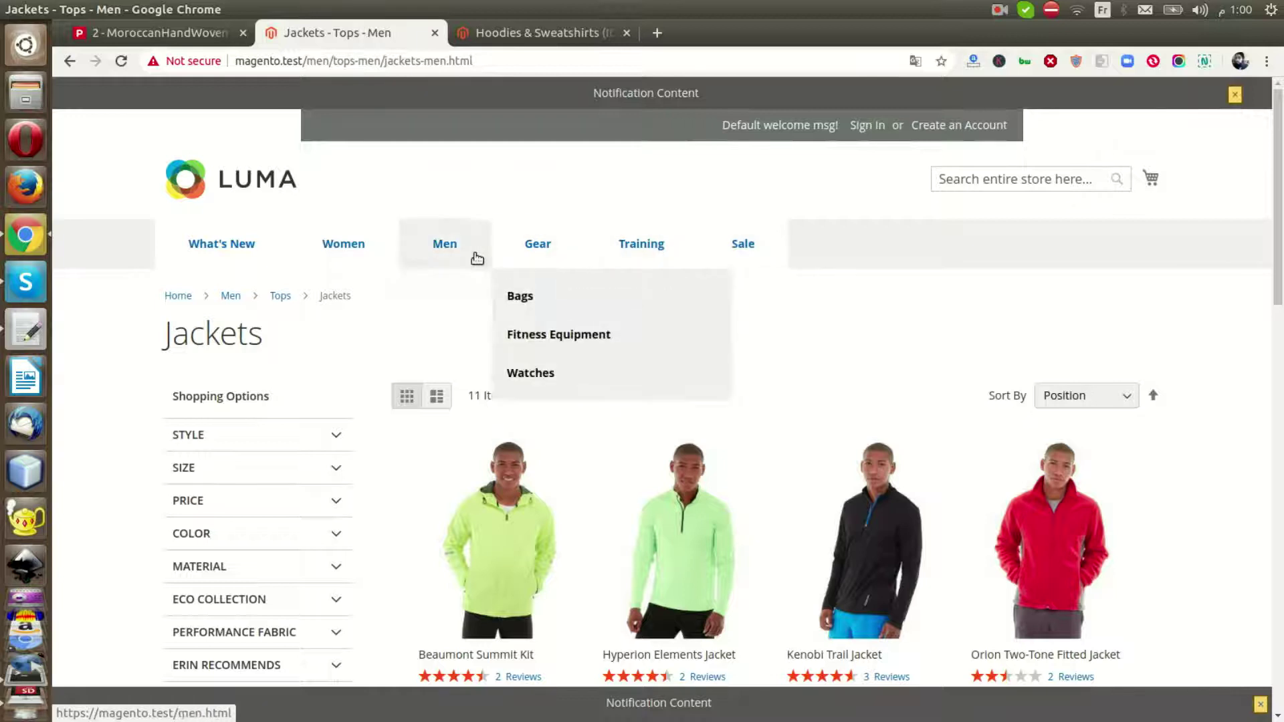
mouse_move(386, 252)
mouse_move(537, 243)
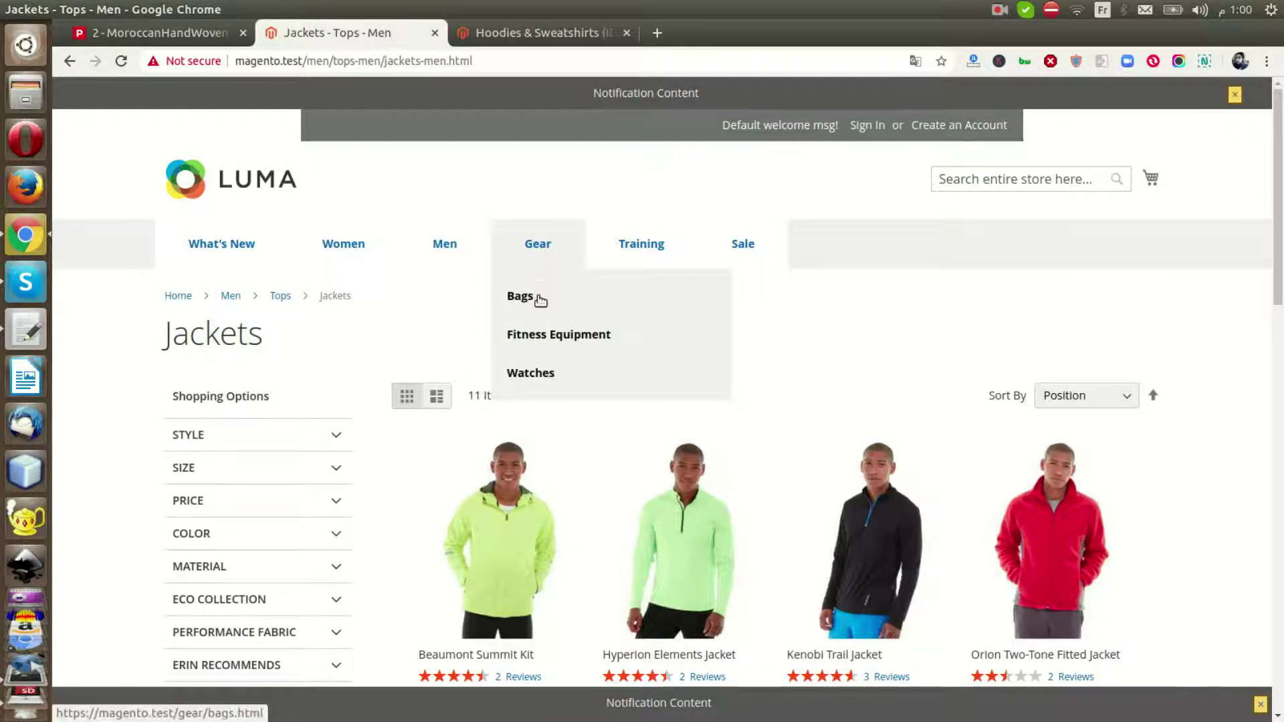
- Select Gear › Bags in the category tree and save a new subcategory named 'Test' beneath it
left_click(508, 38)
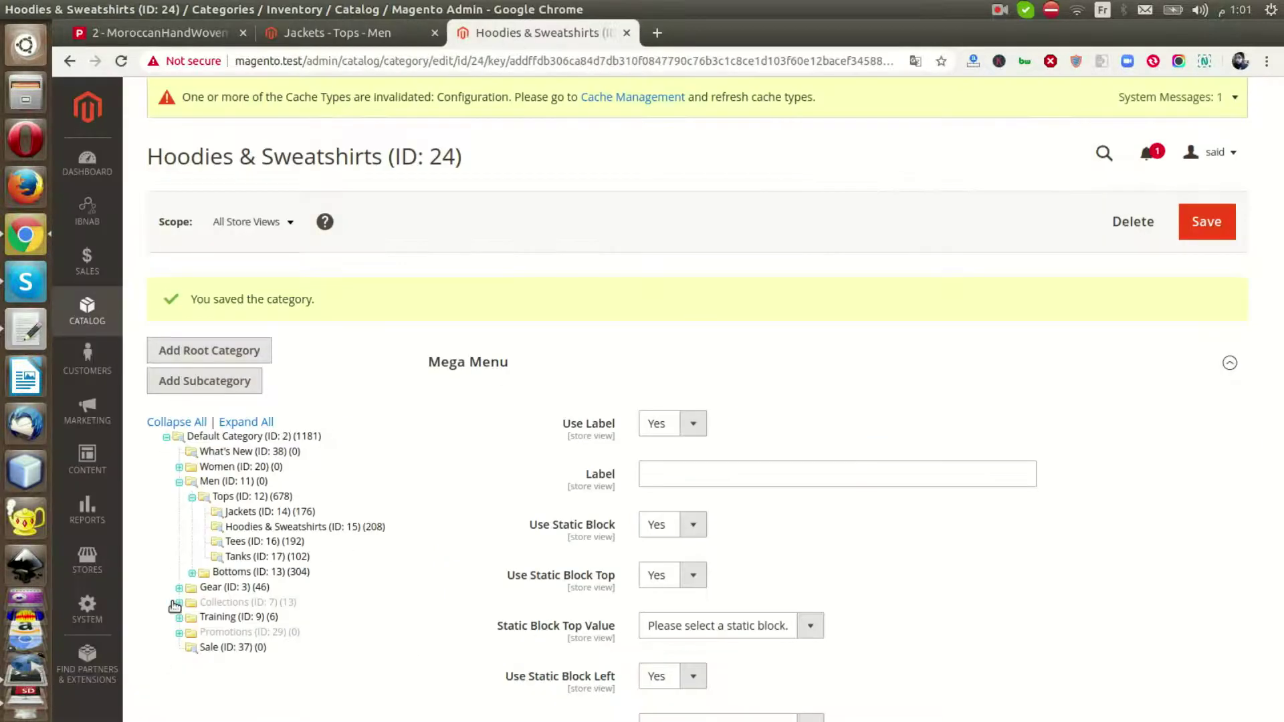
left_click(178, 483)
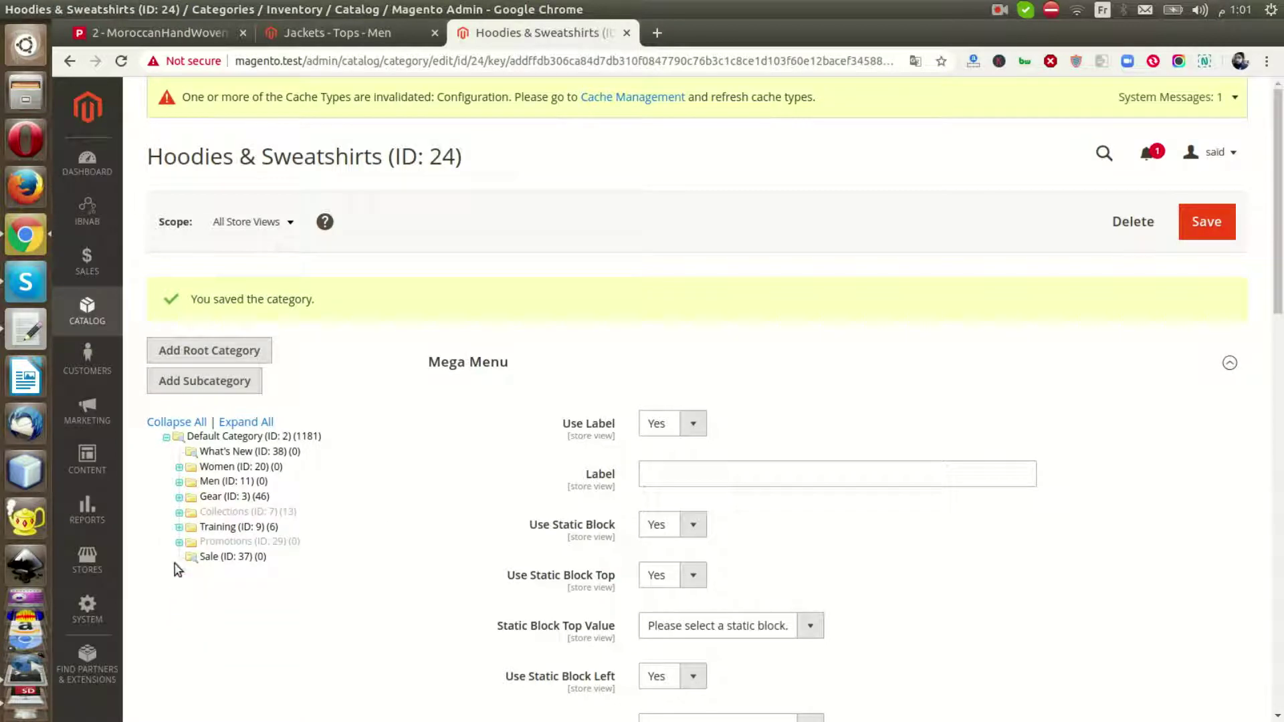
left_click(178, 498)
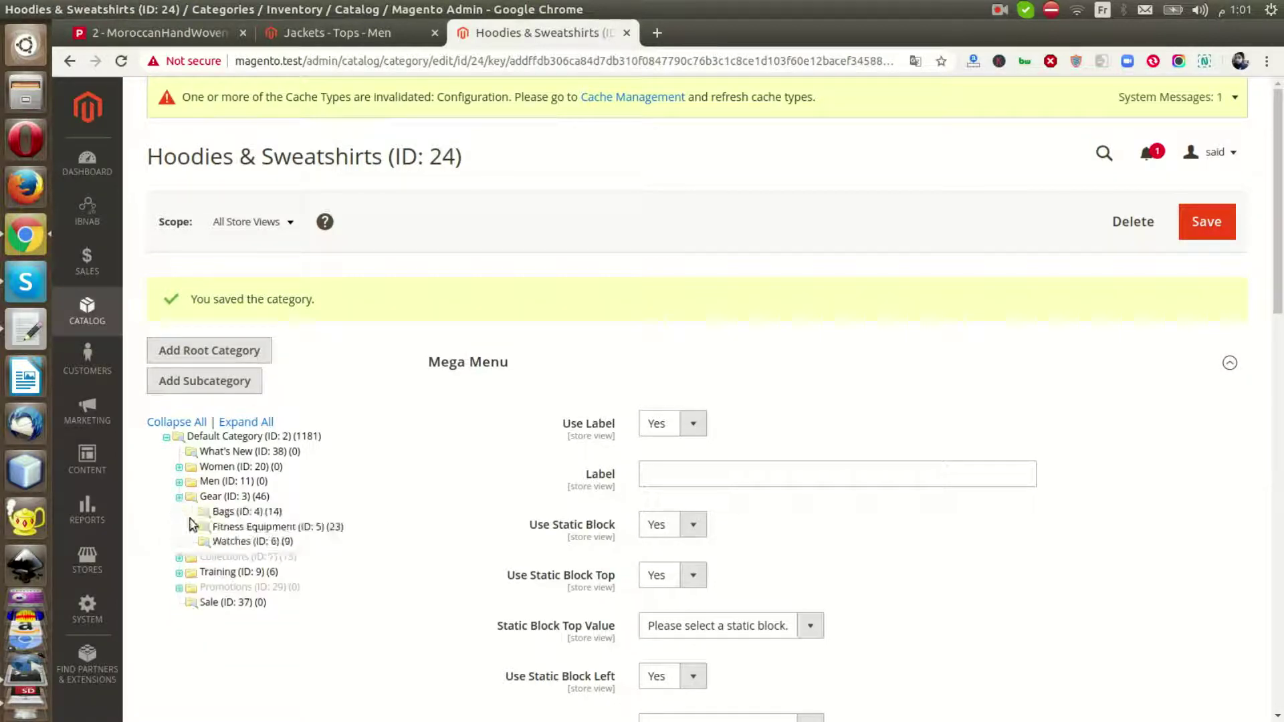
left_click(235, 513)
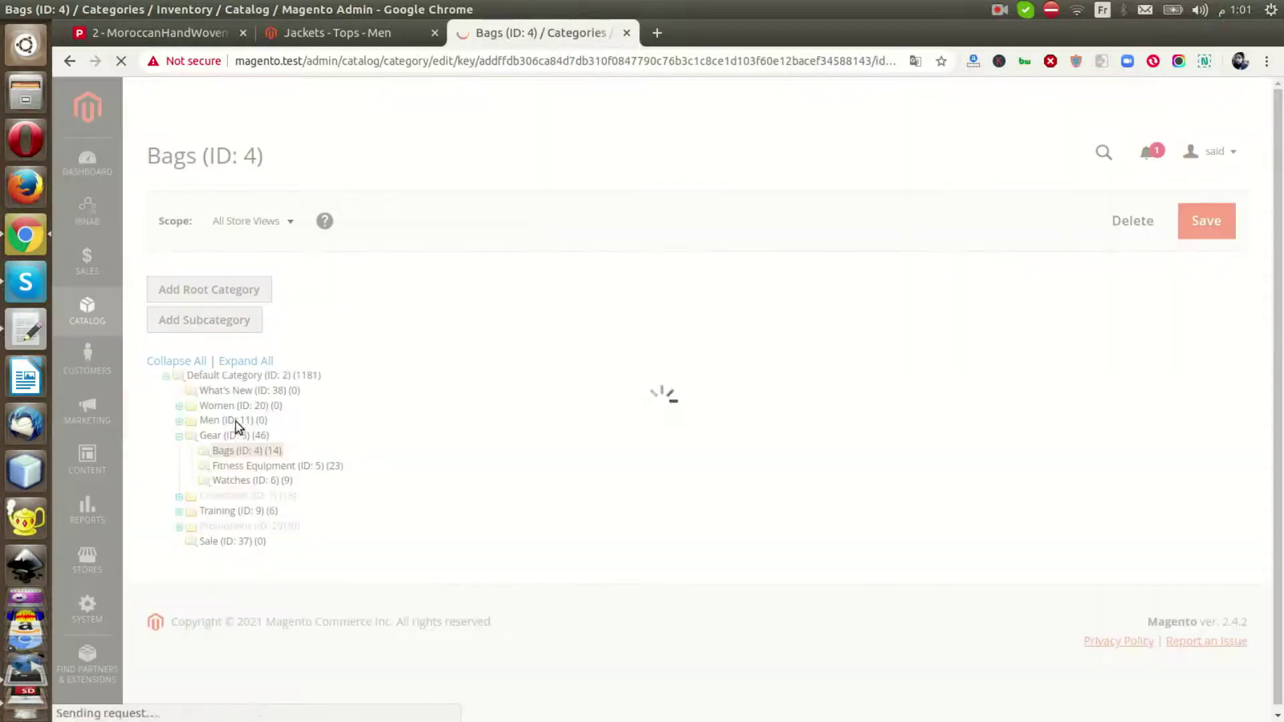
left_click(203, 321)
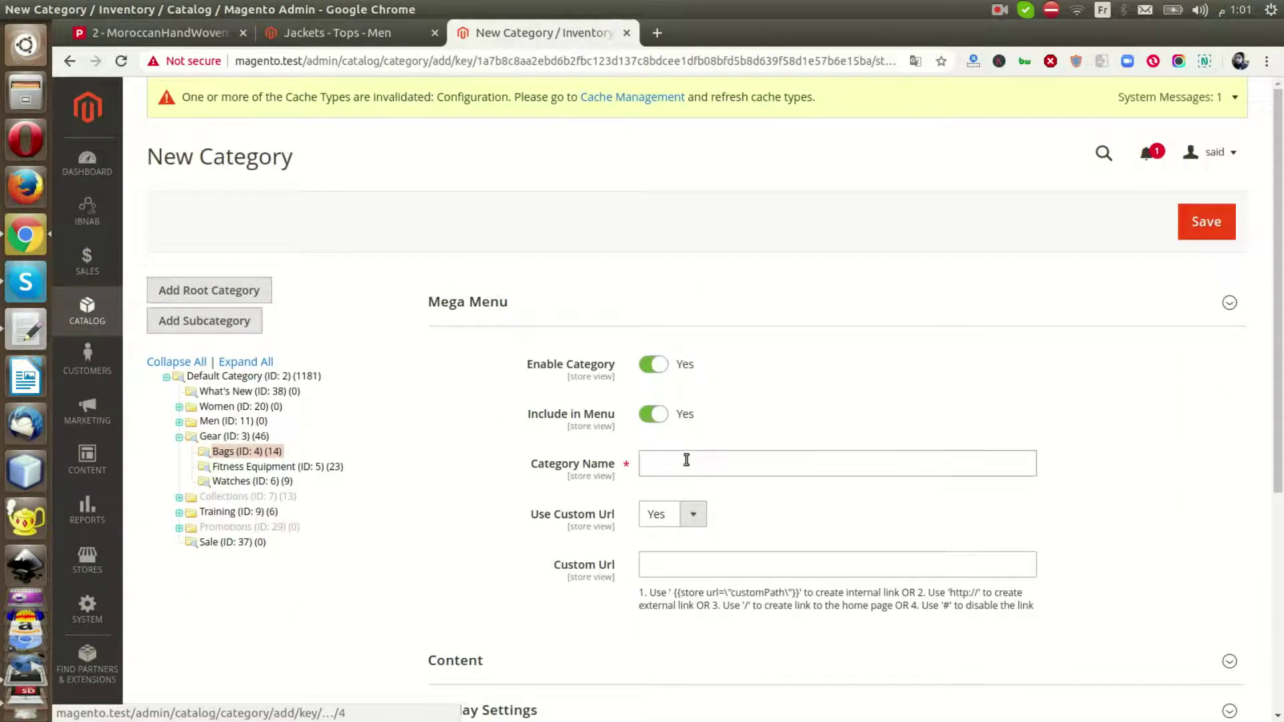
left_click(686, 462)
type("Test")
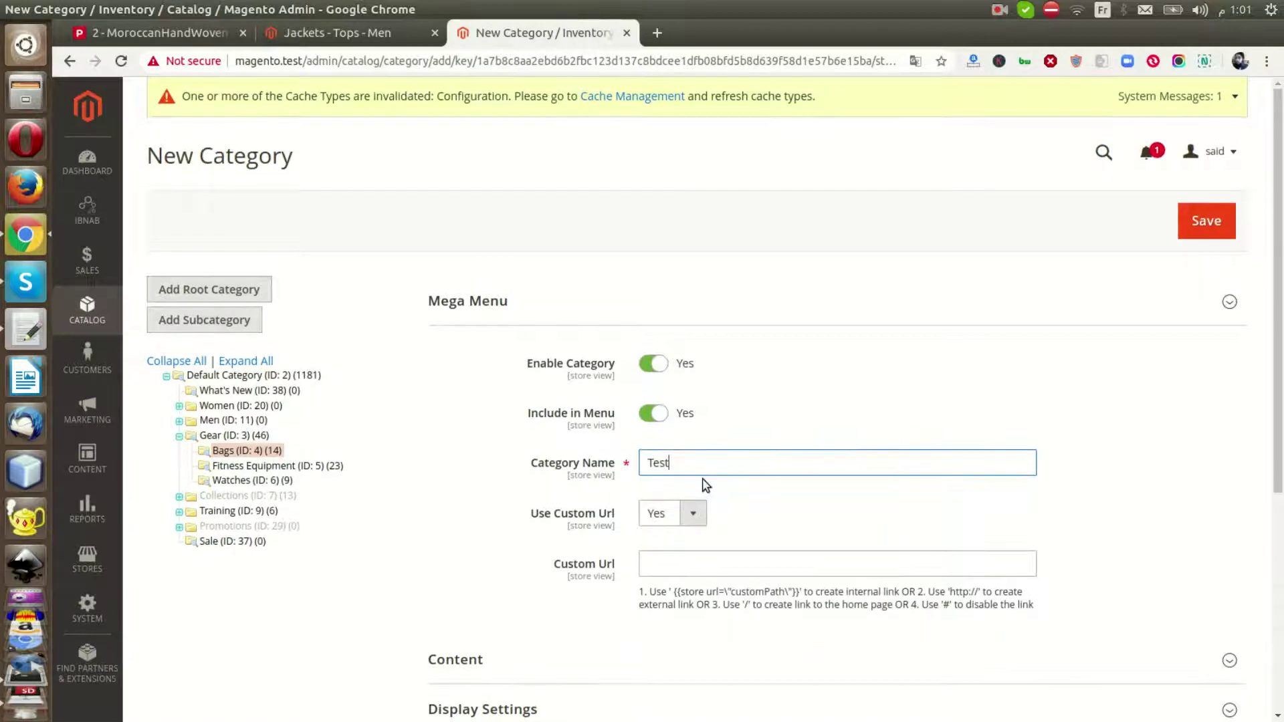
scroll(1125, 391, "down", 1)
left_click(1207, 179)
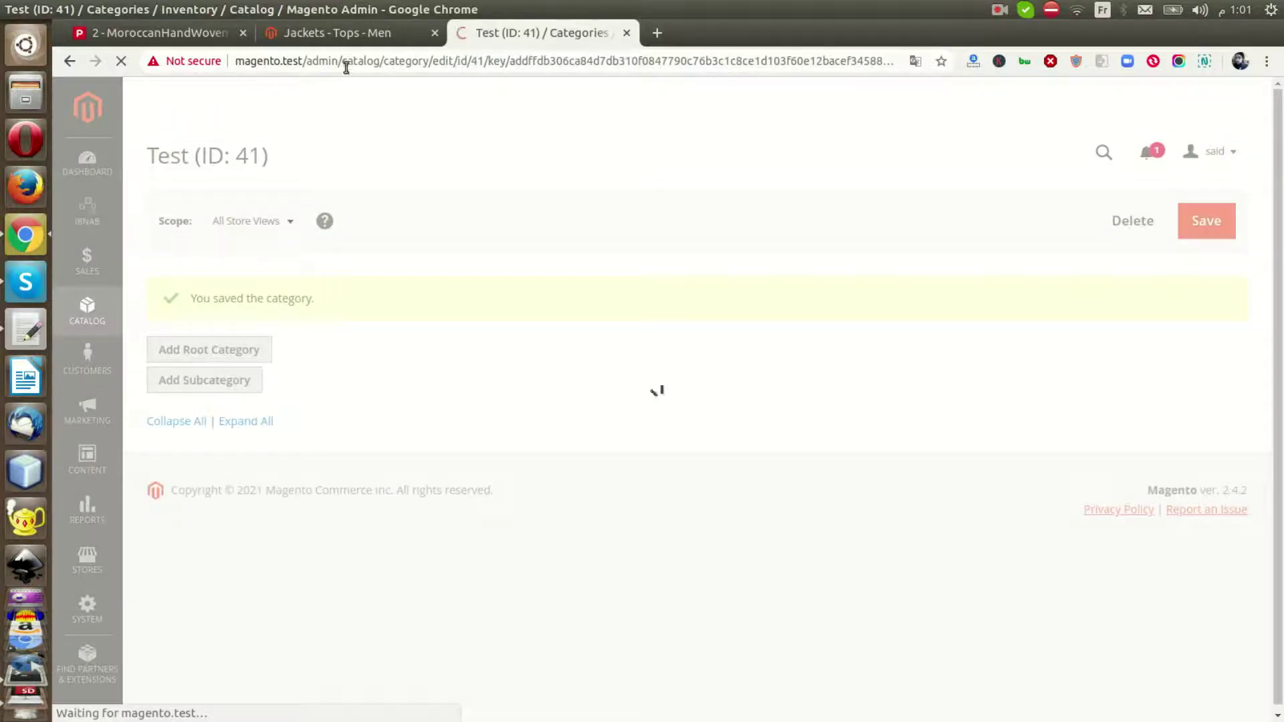
- Return to the storefront Jackets page and view the Men menu's Tops and Bottoms columns
left_click(342, 42)
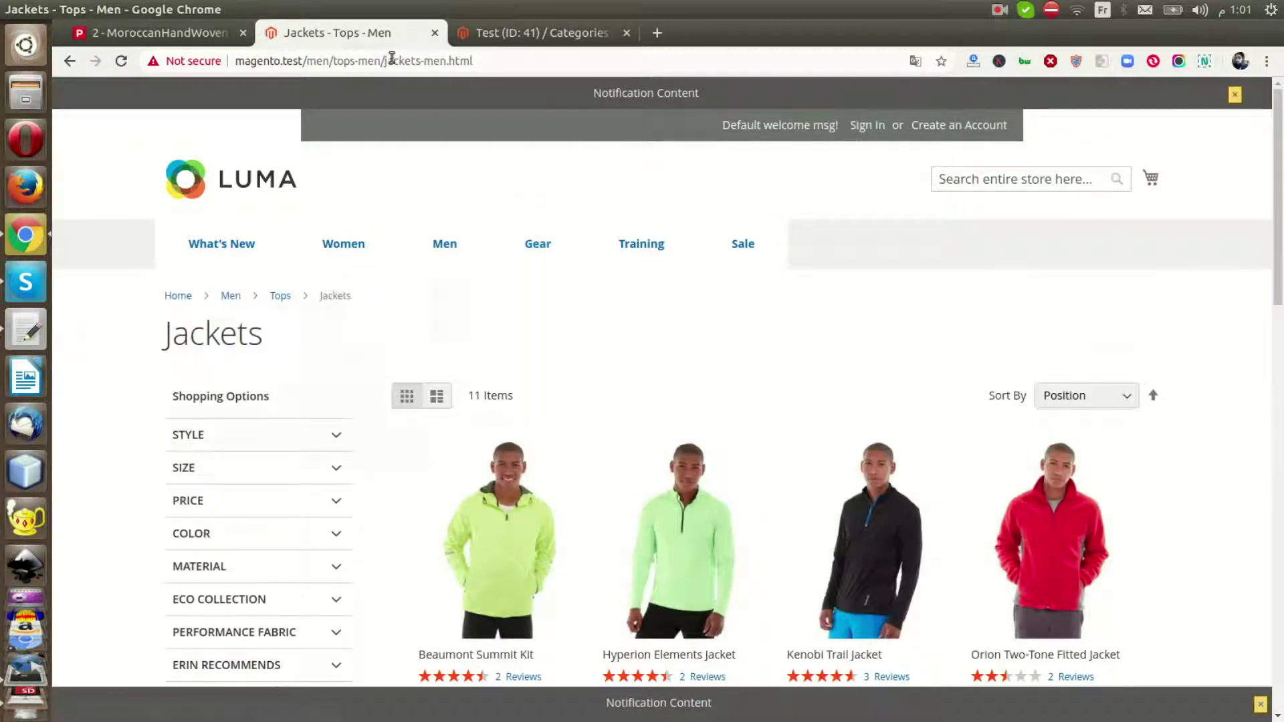
mouse_move(446, 235)
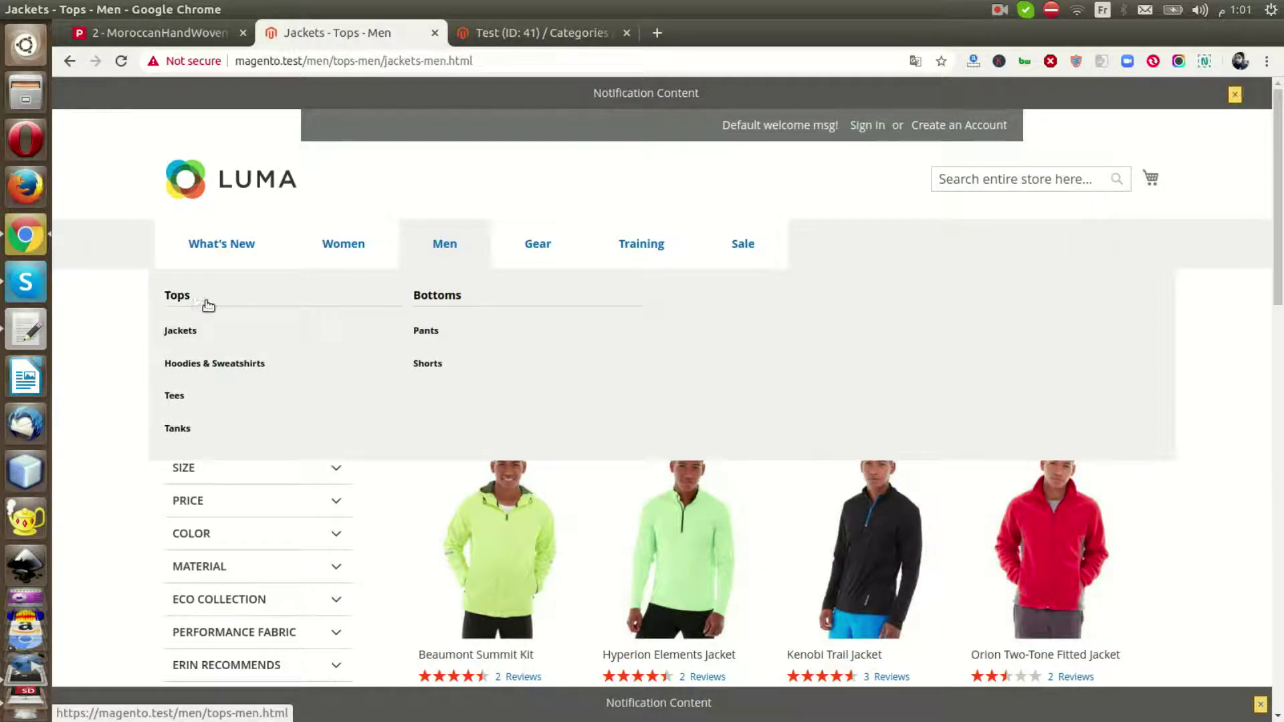
- Select Men › Tops in the category tree, set its Mega Menu Is Link to No, and save
left_click(554, 34)
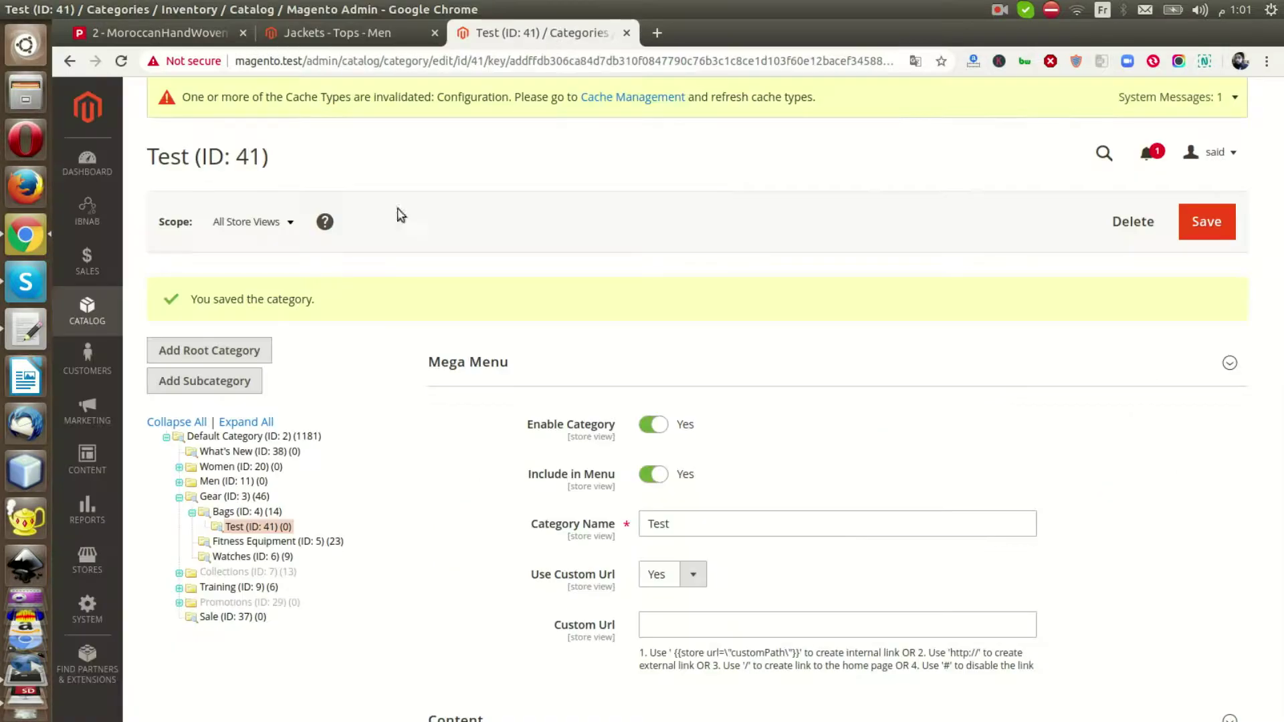
left_click(179, 482)
left_click(193, 499)
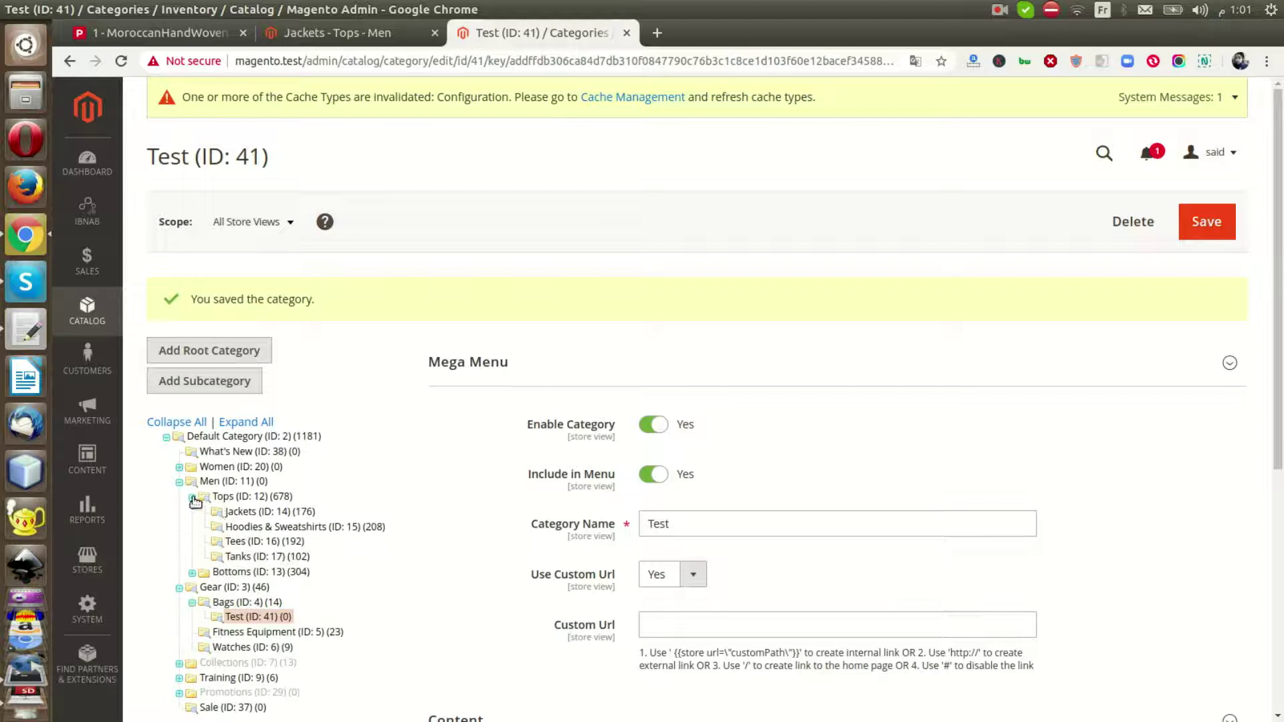
left_click(236, 498)
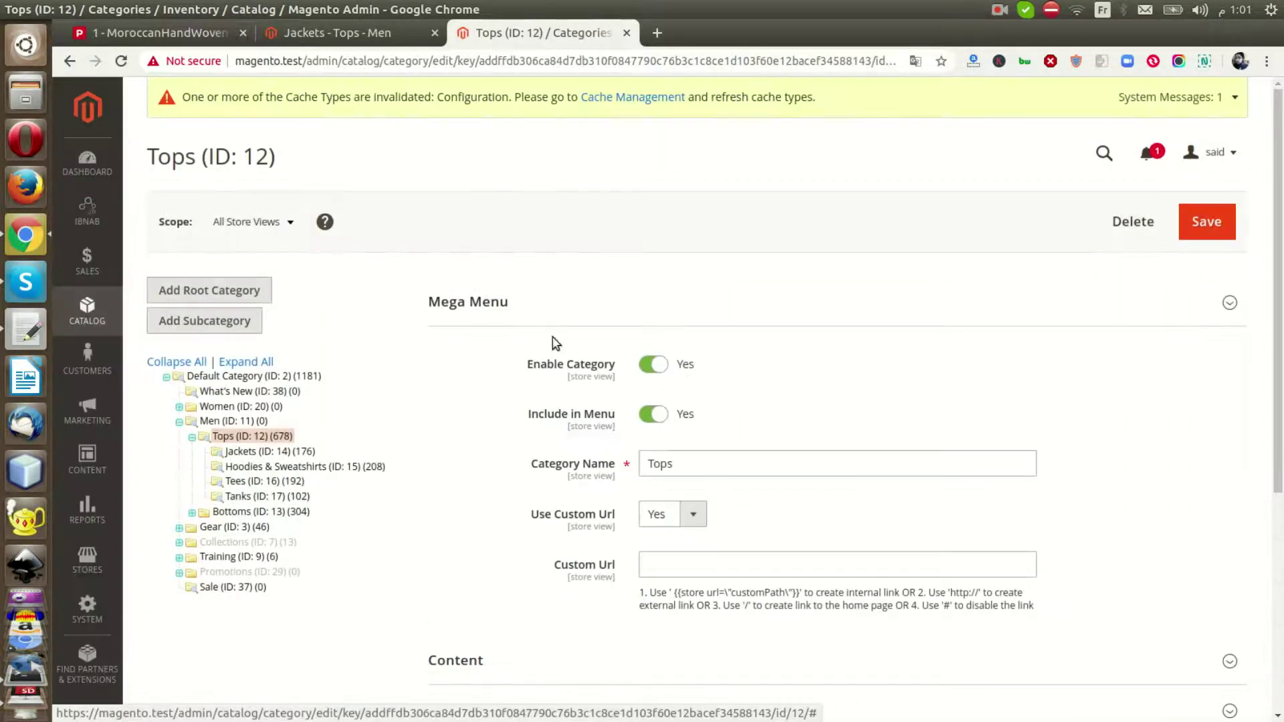
left_click(532, 321)
scroll(549, 523, "down", 3)
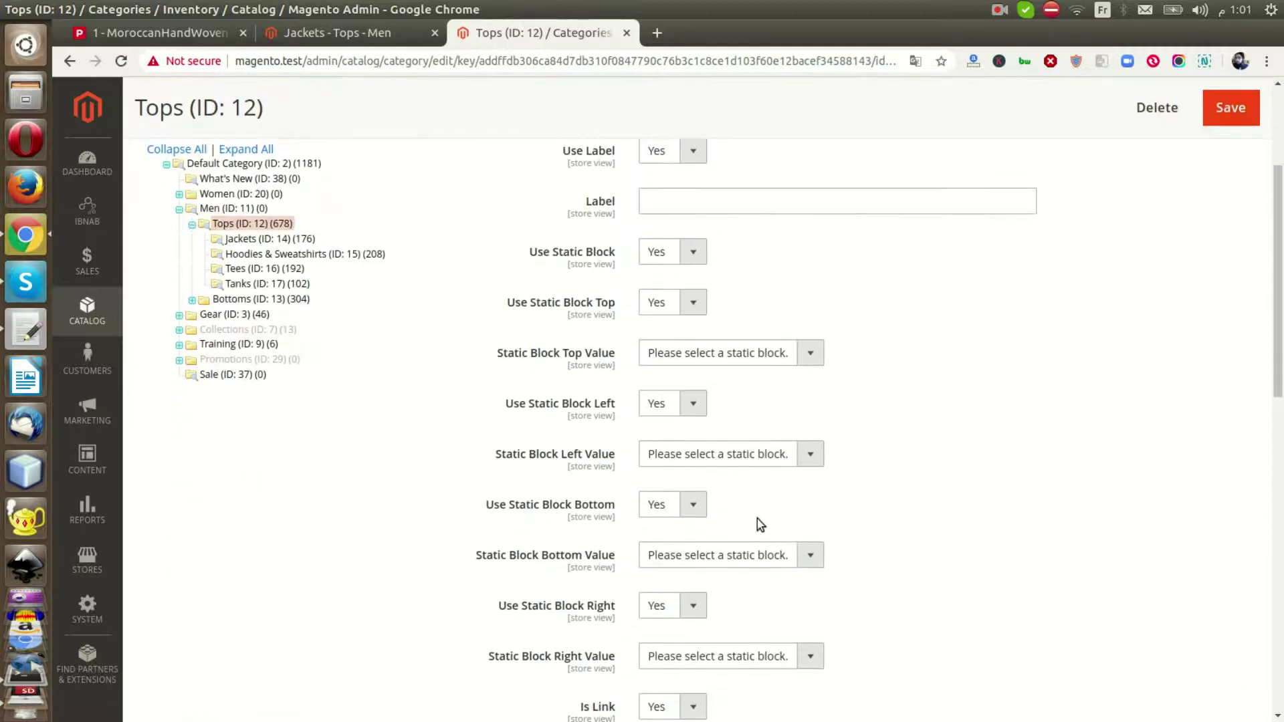
scroll(669, 439, "down", 4)
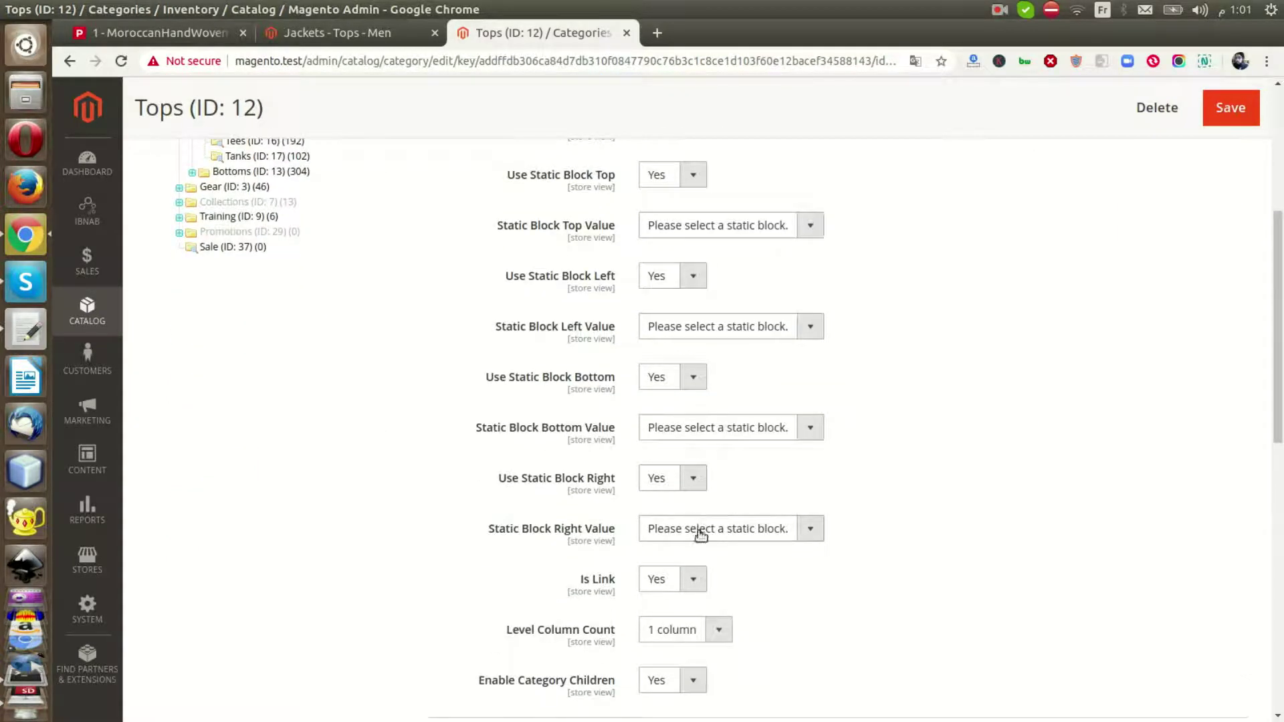
left_click(687, 579)
left_click(680, 615)
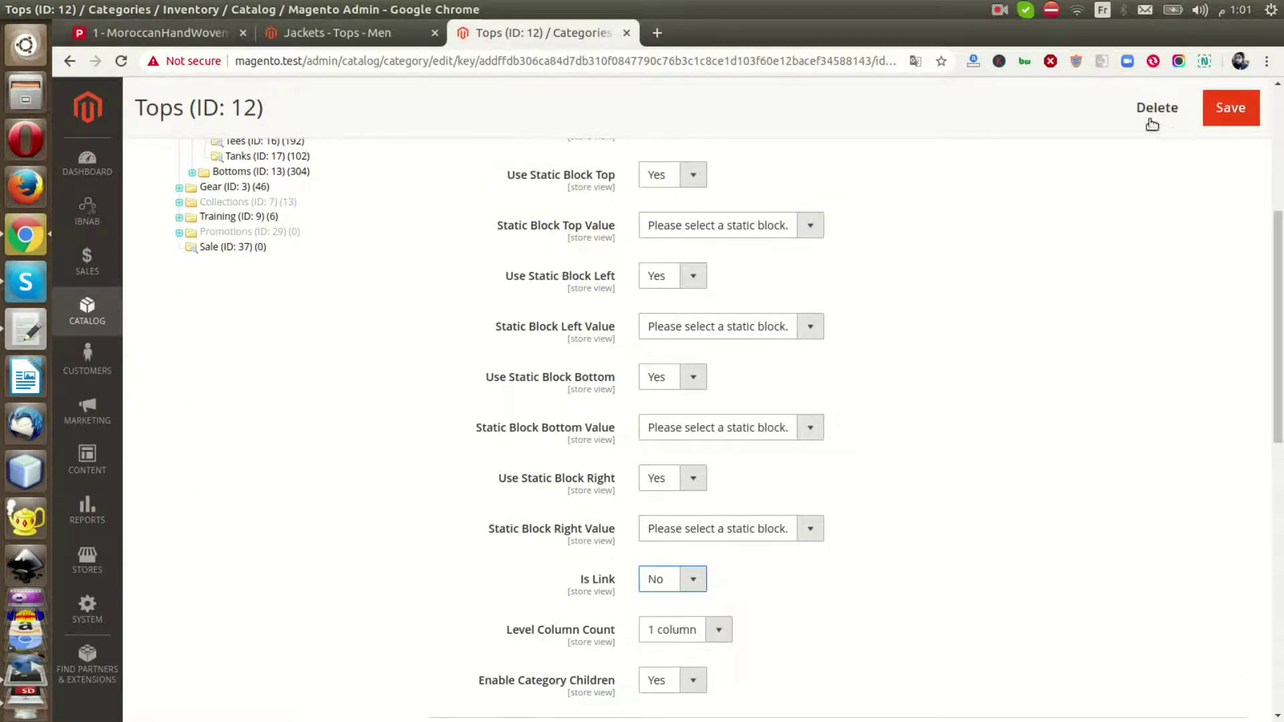
left_click(1230, 108)
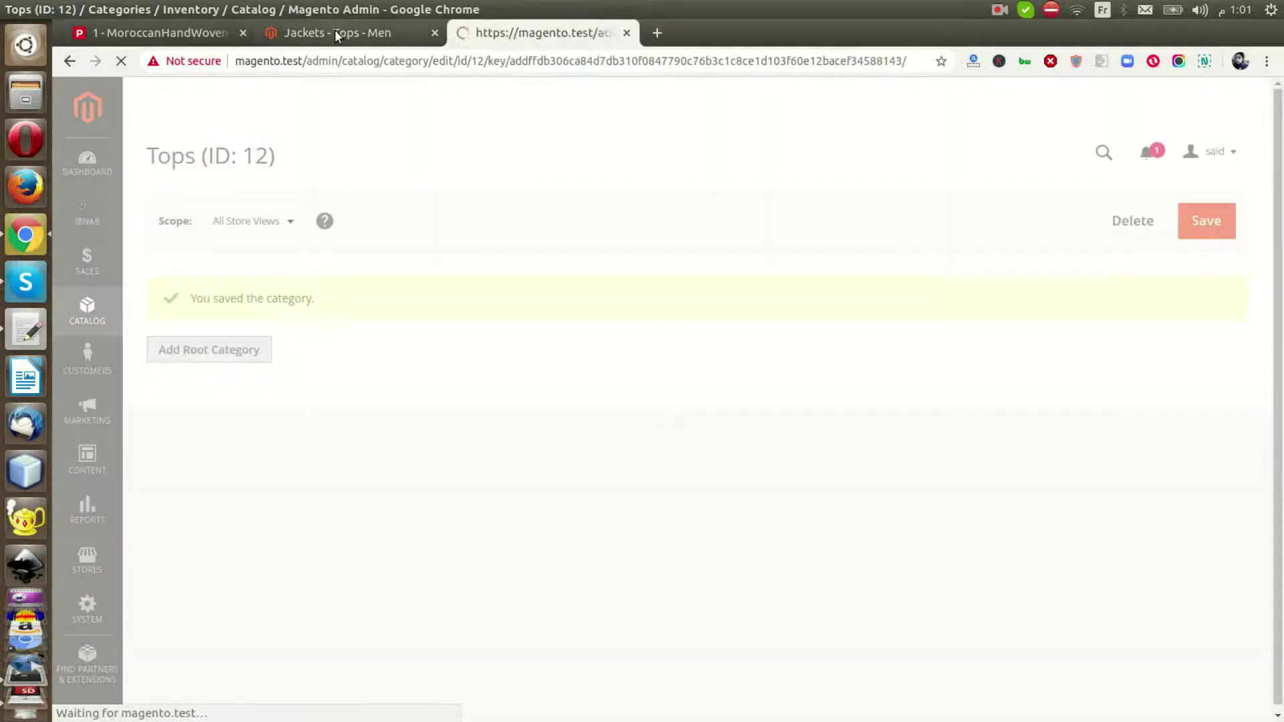
- Reload the storefront Jackets page to check the Men menu, then return to the admin Tops category
left_click(335, 32)
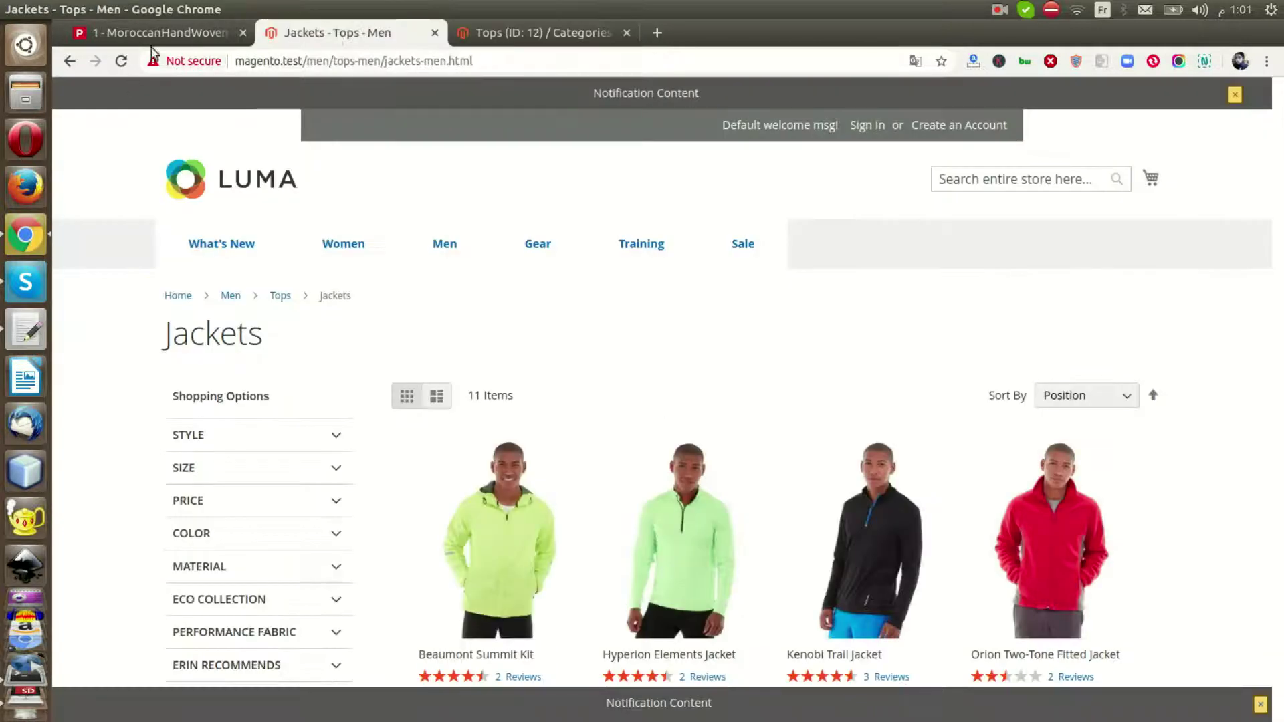
left_click(121, 61)
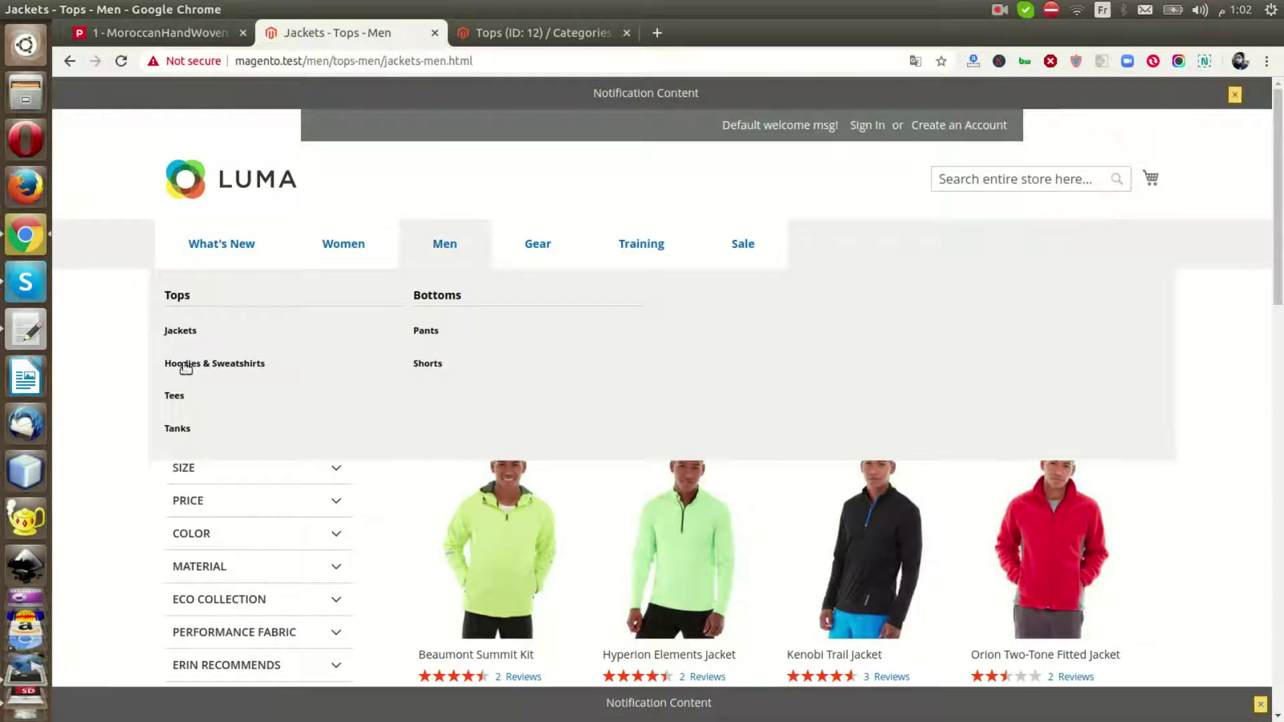
mouse_move(329, 251)
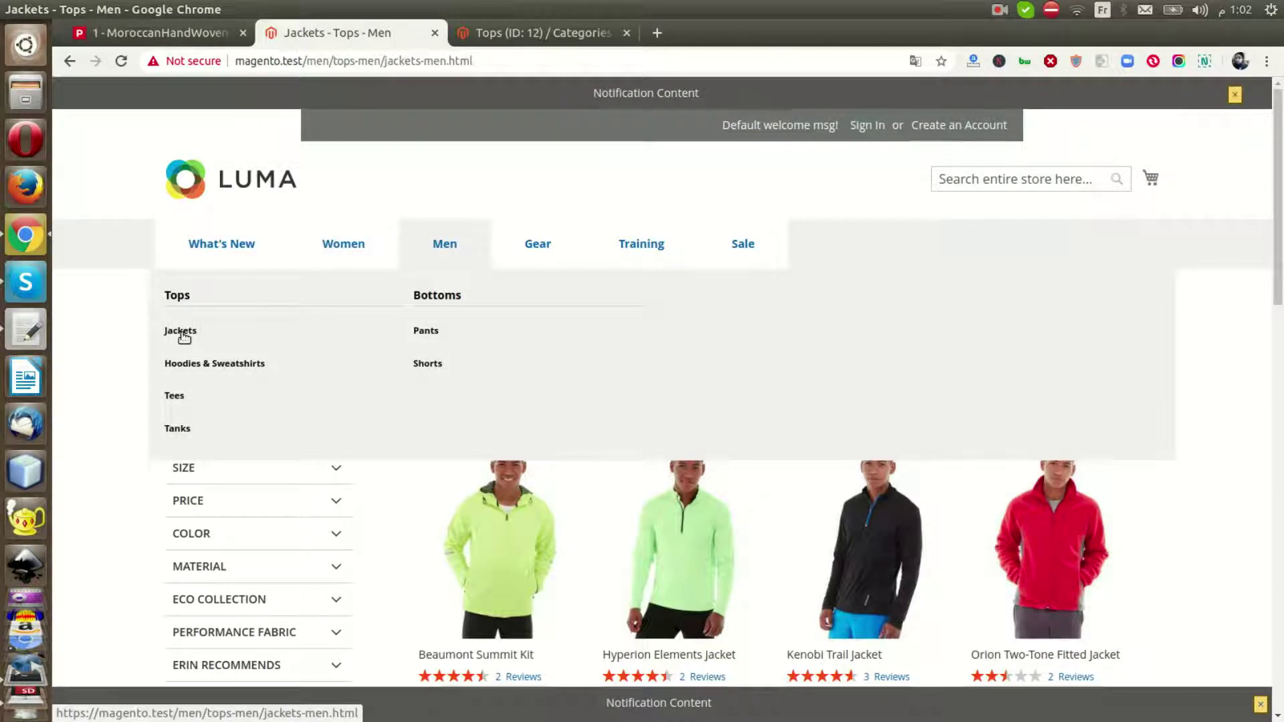
left_click(515, 33)
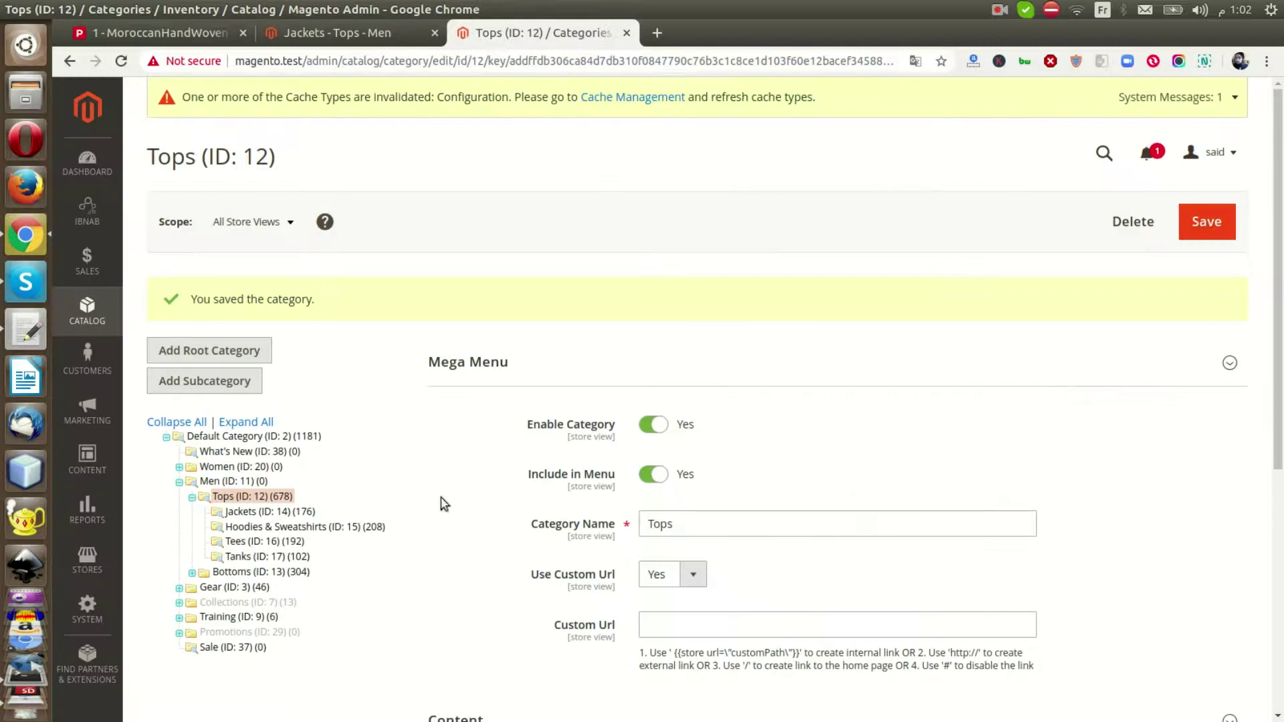
- Give the Jackets (ID: 14) category the Mega Menu label 'GTEST' and save it
left_click(265, 513)
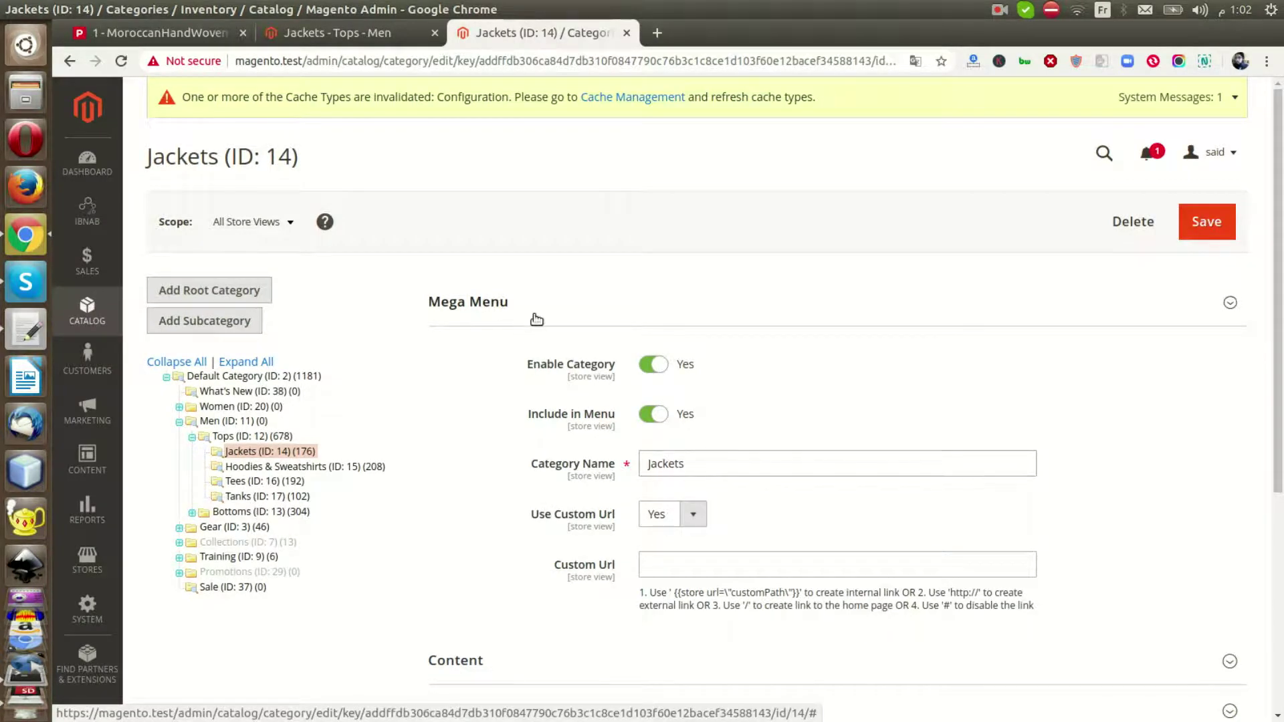
left_click(474, 302)
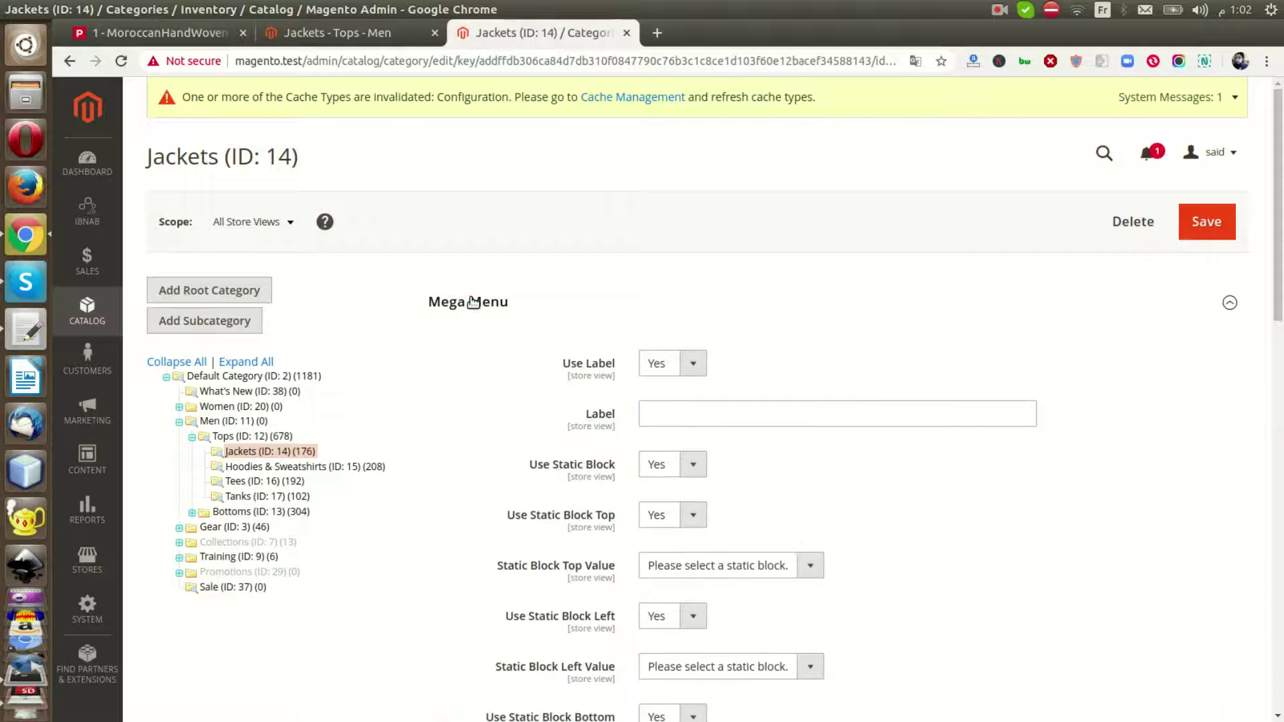
left_click(680, 408)
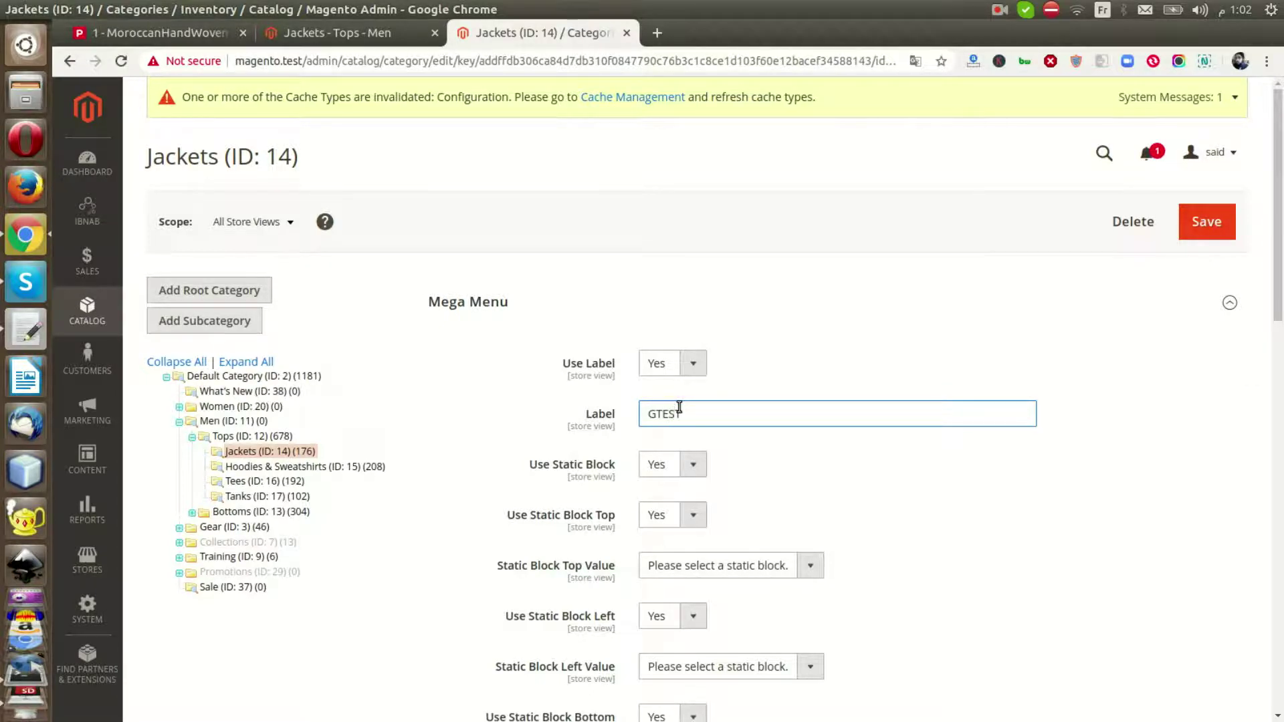
left_click(1206, 224)
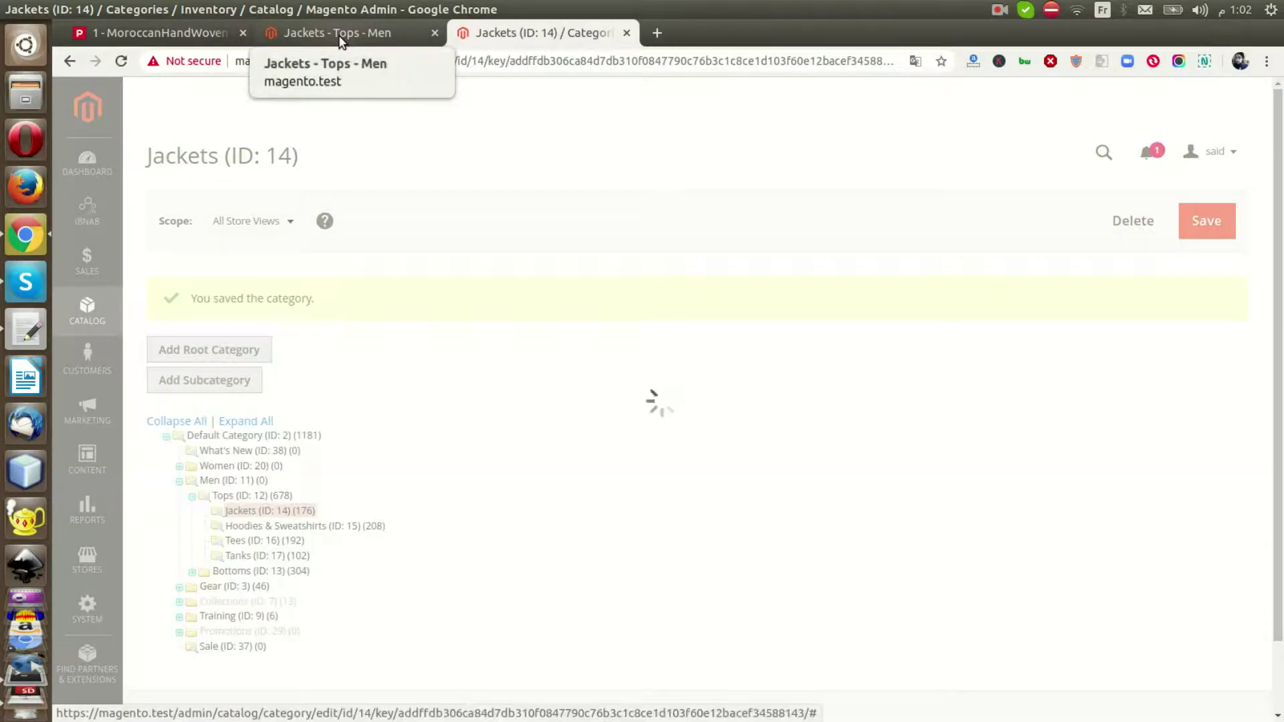
left_click(340, 38)
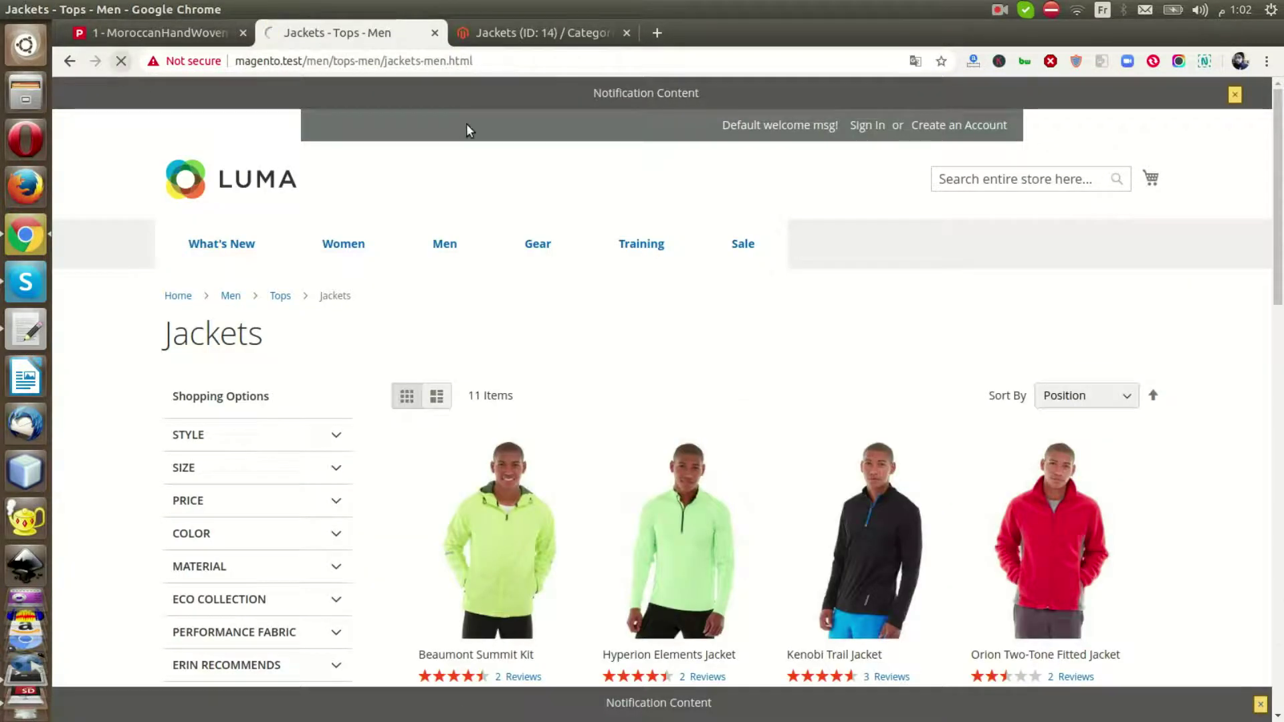
- View the Men mega menu's Tops listing on the storefront, then return to the admin Jackets editor
mouse_move(442, 245)
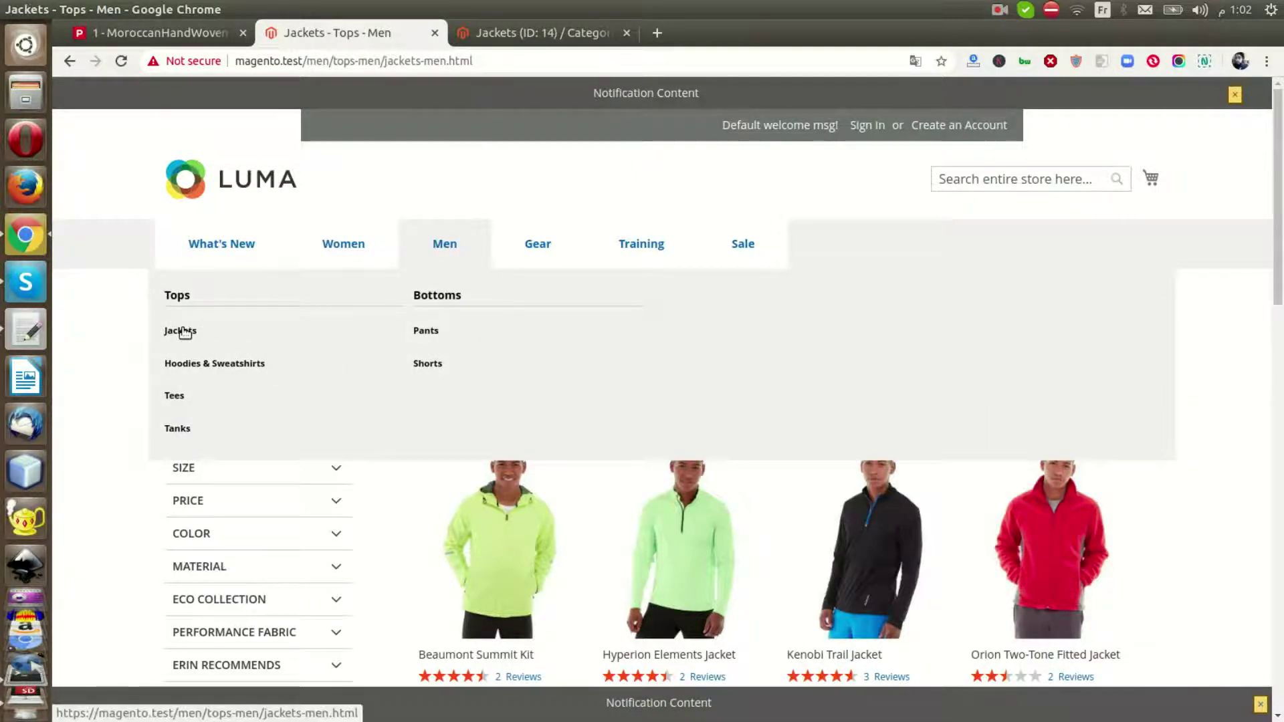
left_click(493, 37)
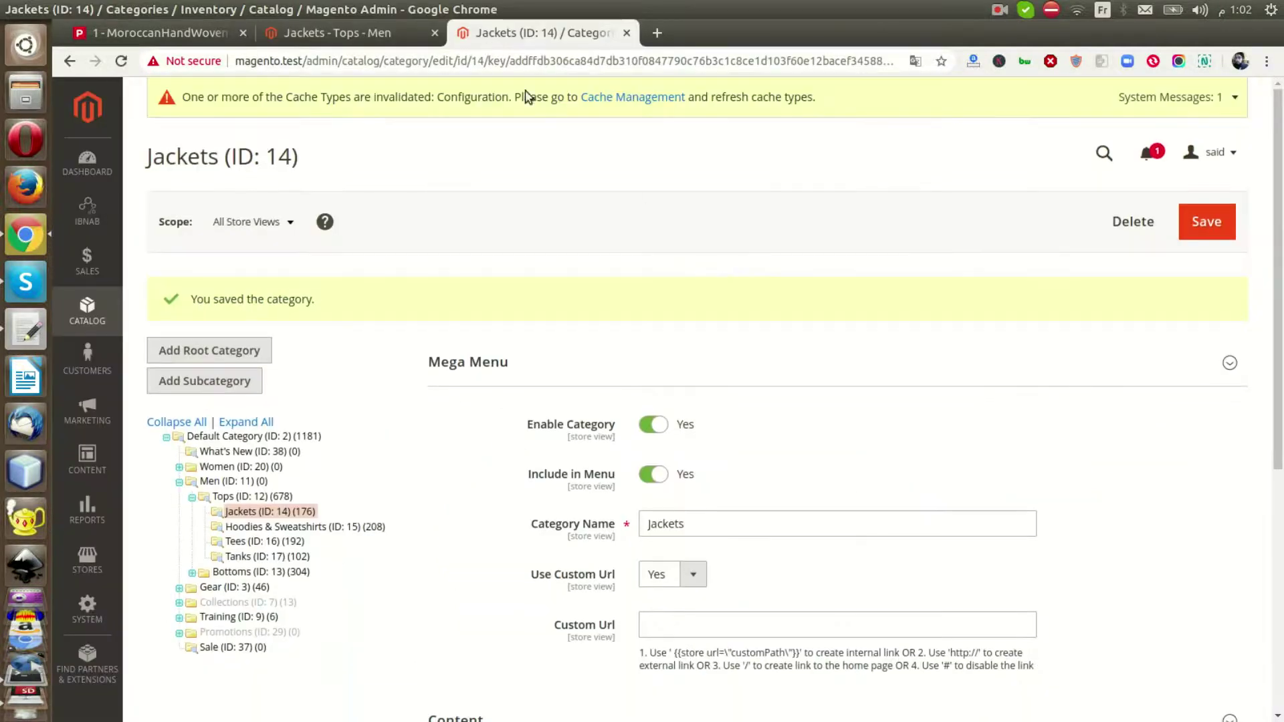
- Review the Jackets Mega Menu's Use Label and Level Column Count settings, leaving them unchanged
left_click(499, 371)
scroll(811, 391, "down", 2)
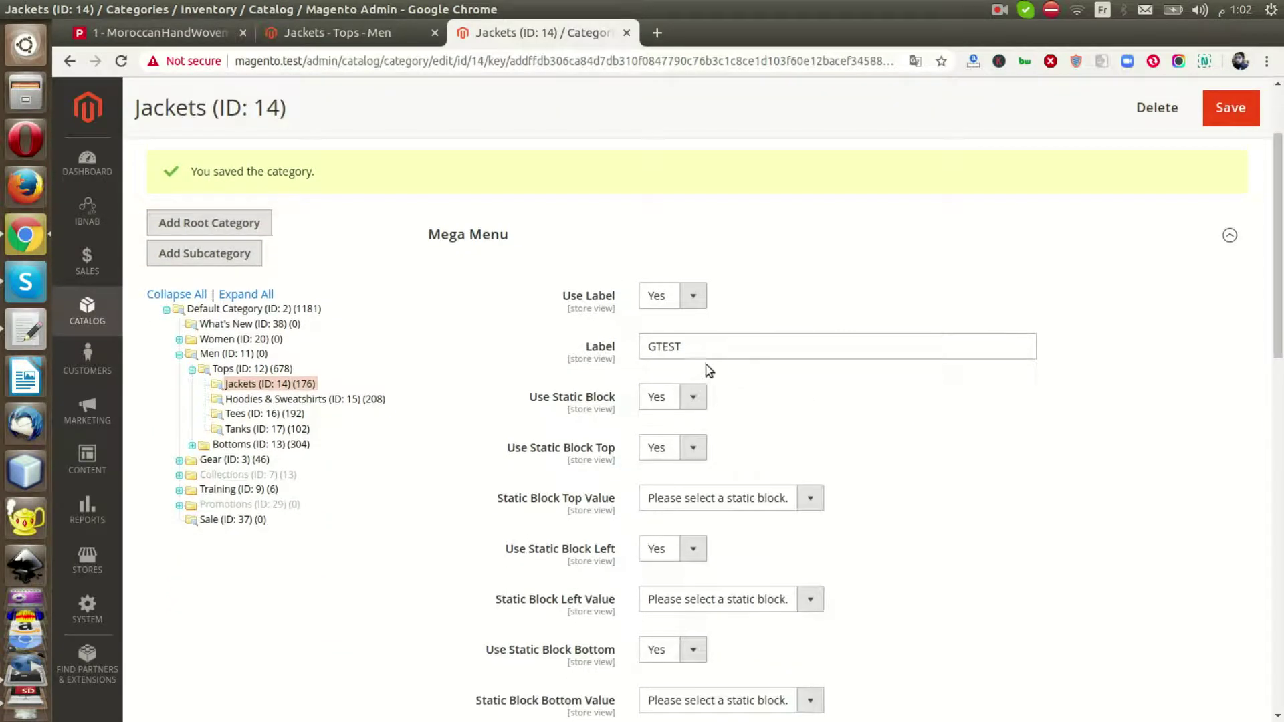
left_click(689, 296)
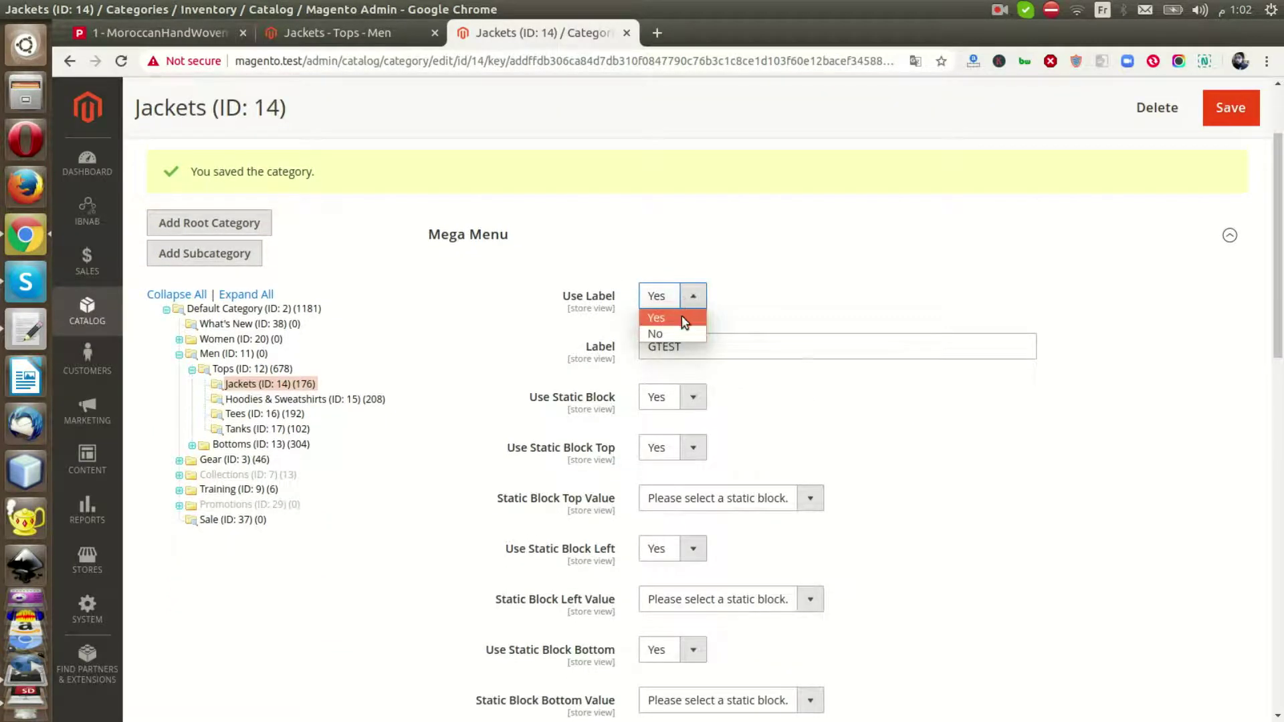
left_click(685, 318)
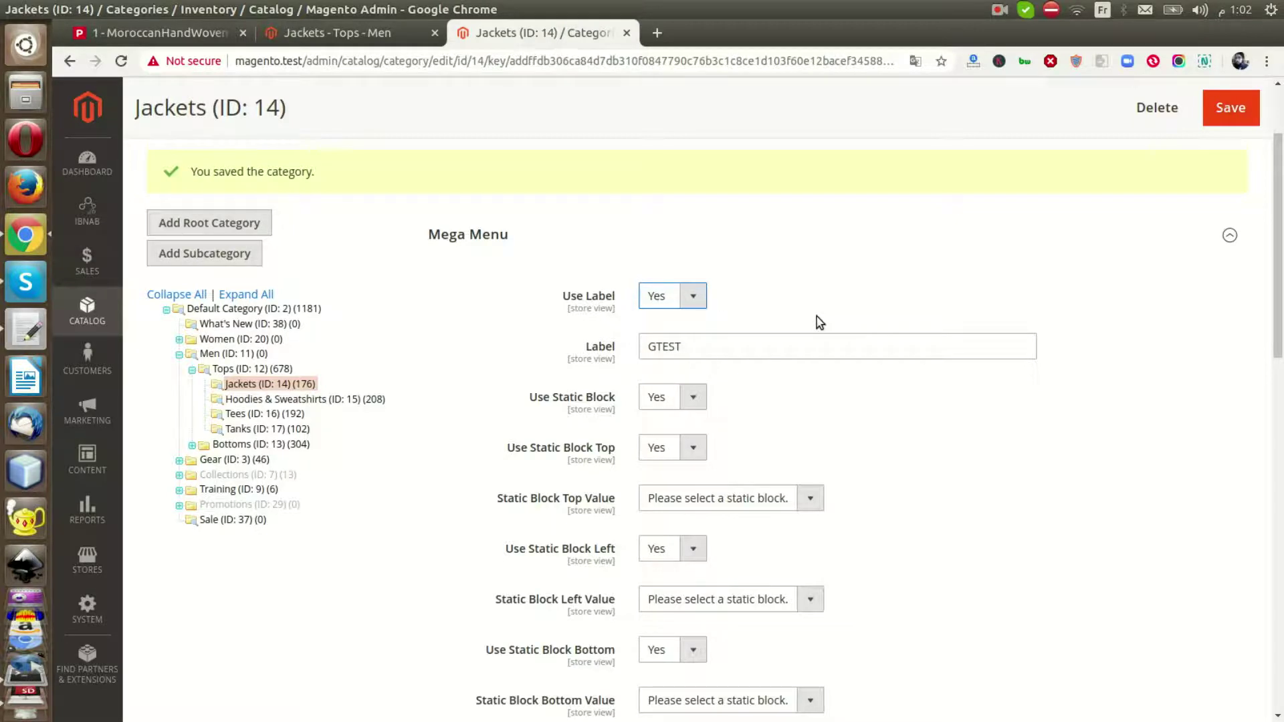
scroll(817, 316, "down", 3)
scroll(822, 329, "down", 4)
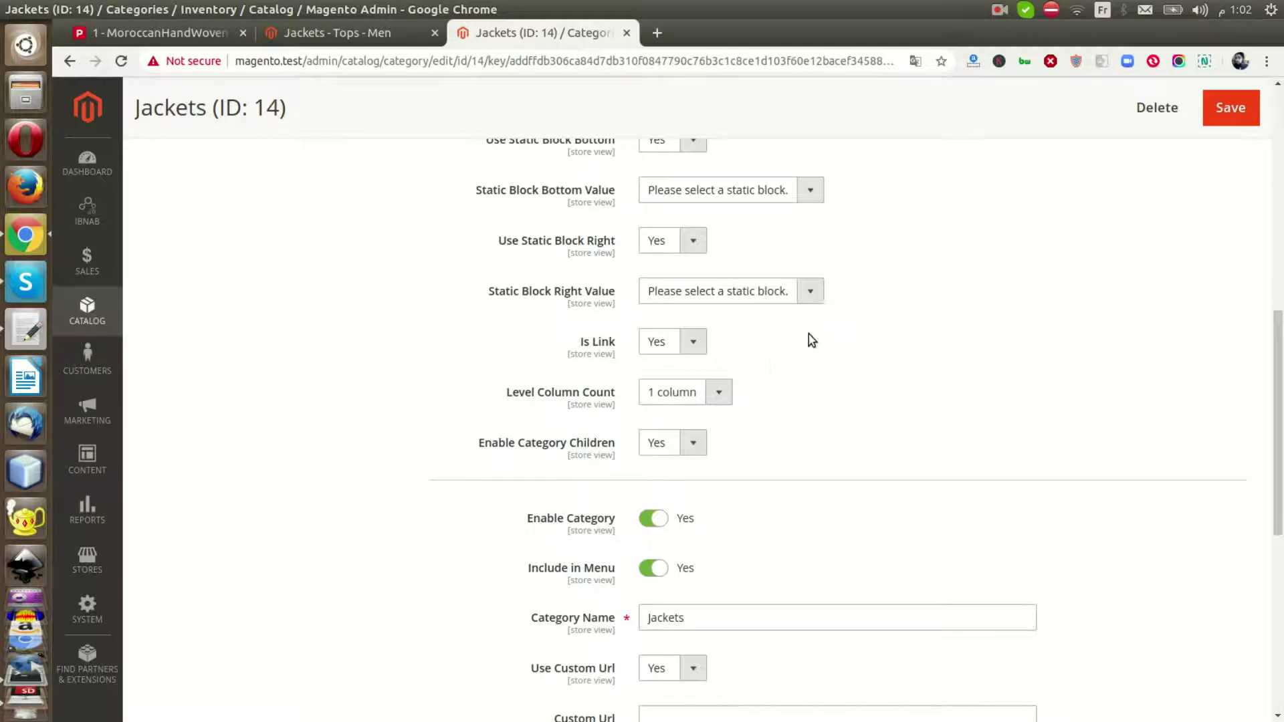
left_click(719, 394)
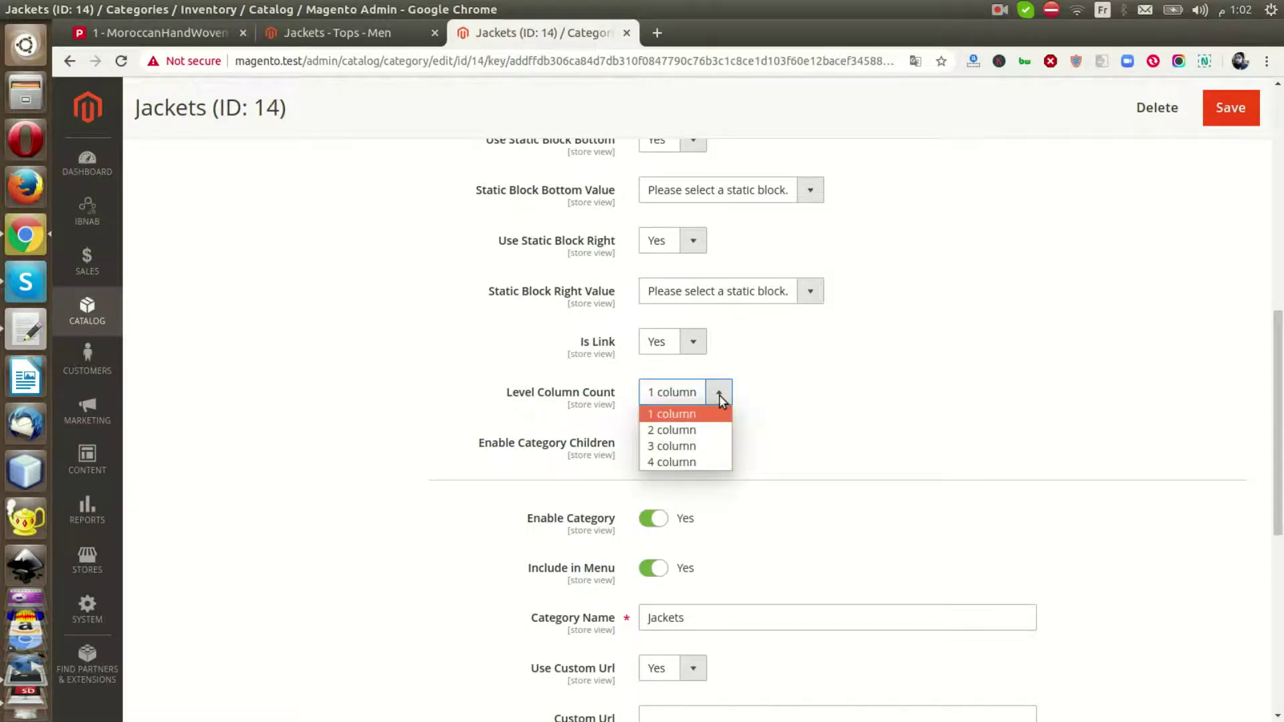
left_click(719, 394)
left_click(719, 394)
left_click(720, 398)
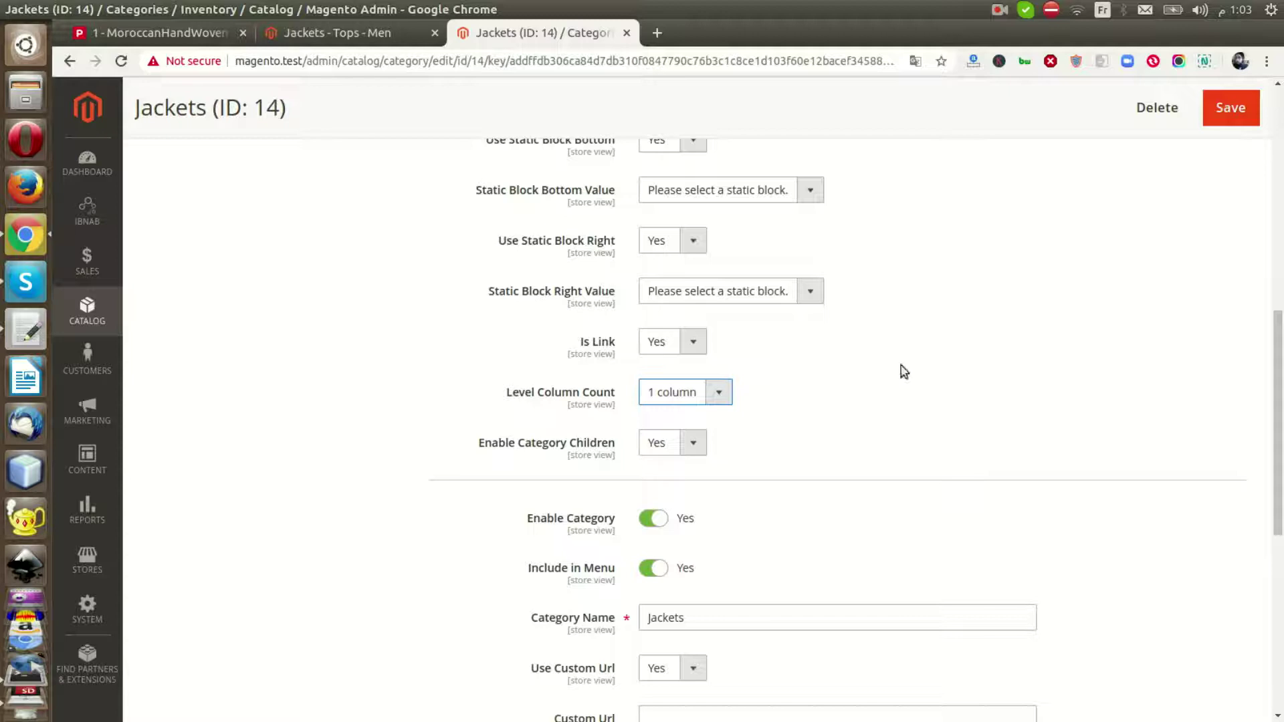
- Look through the Static Block Top Value list without choosing a block
scroll(904, 372, "up", 5)
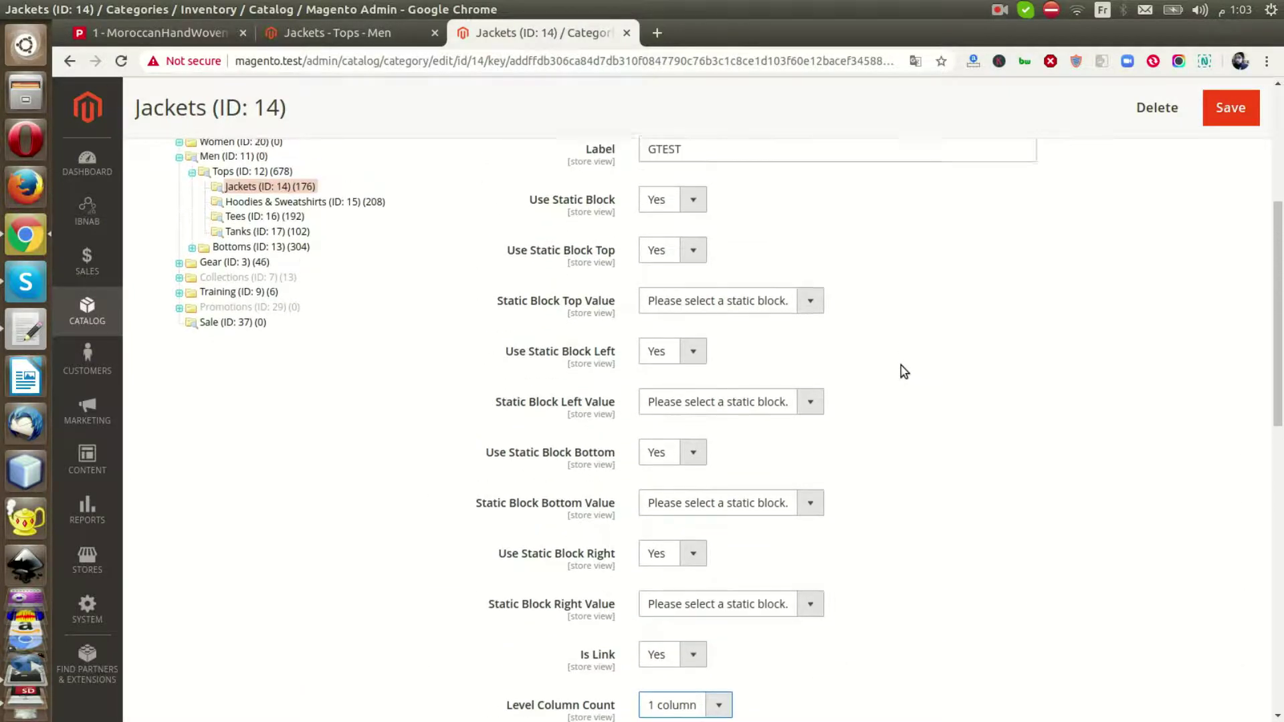
scroll(905, 372, "up", 1)
left_click(775, 370)
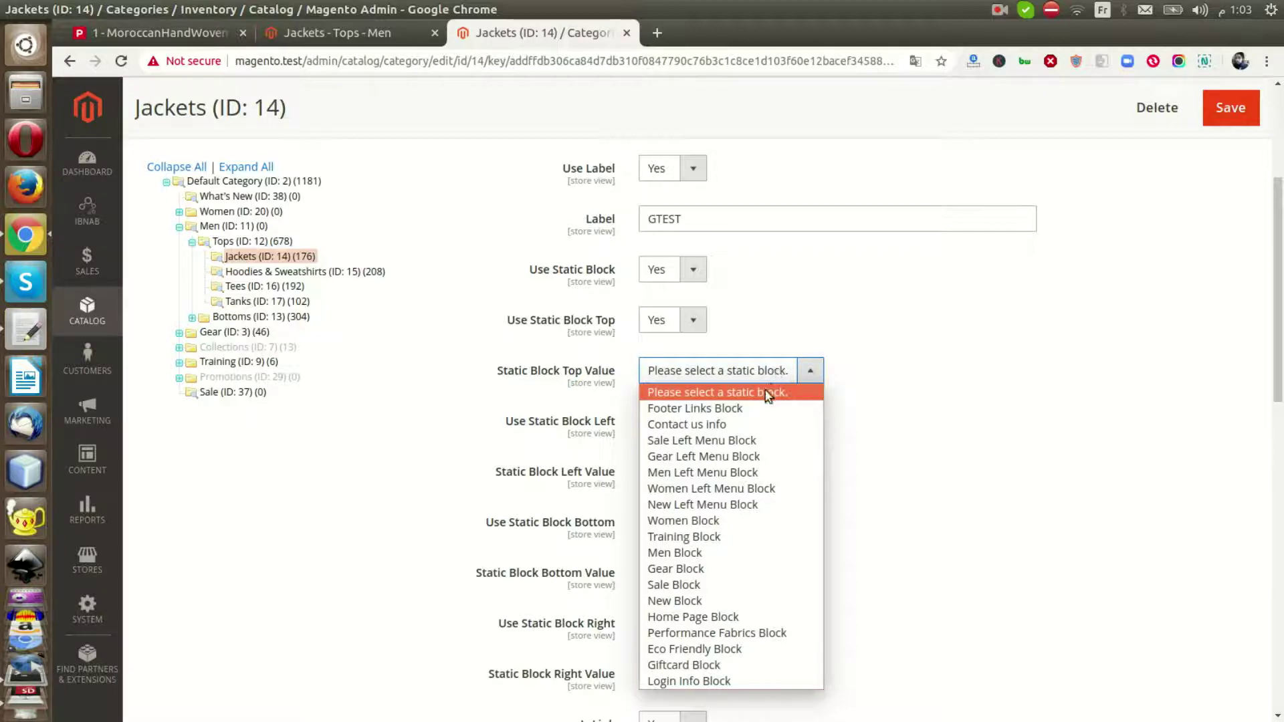
left_click(230, 243)
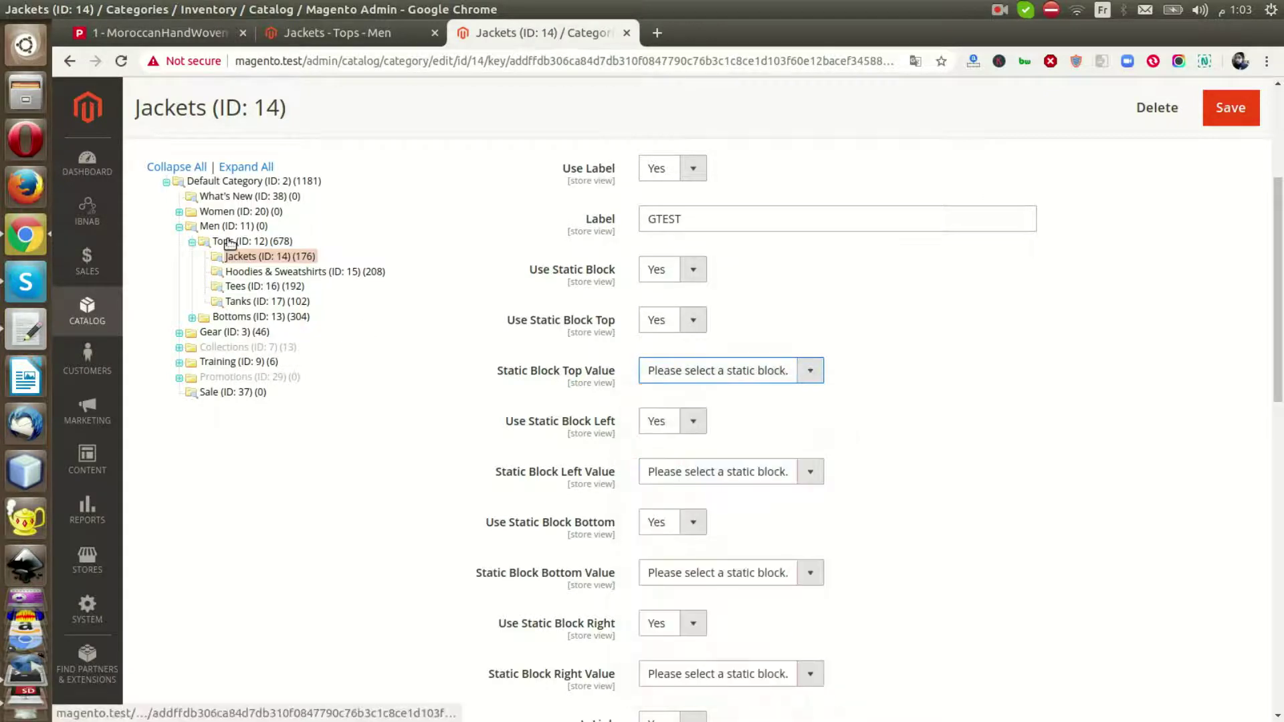
left_click(229, 212)
- Select the Men category and set its Mega Menu Static Block Top Value to 'Contact us info', then save
double_click(228, 242)
double_click(226, 228)
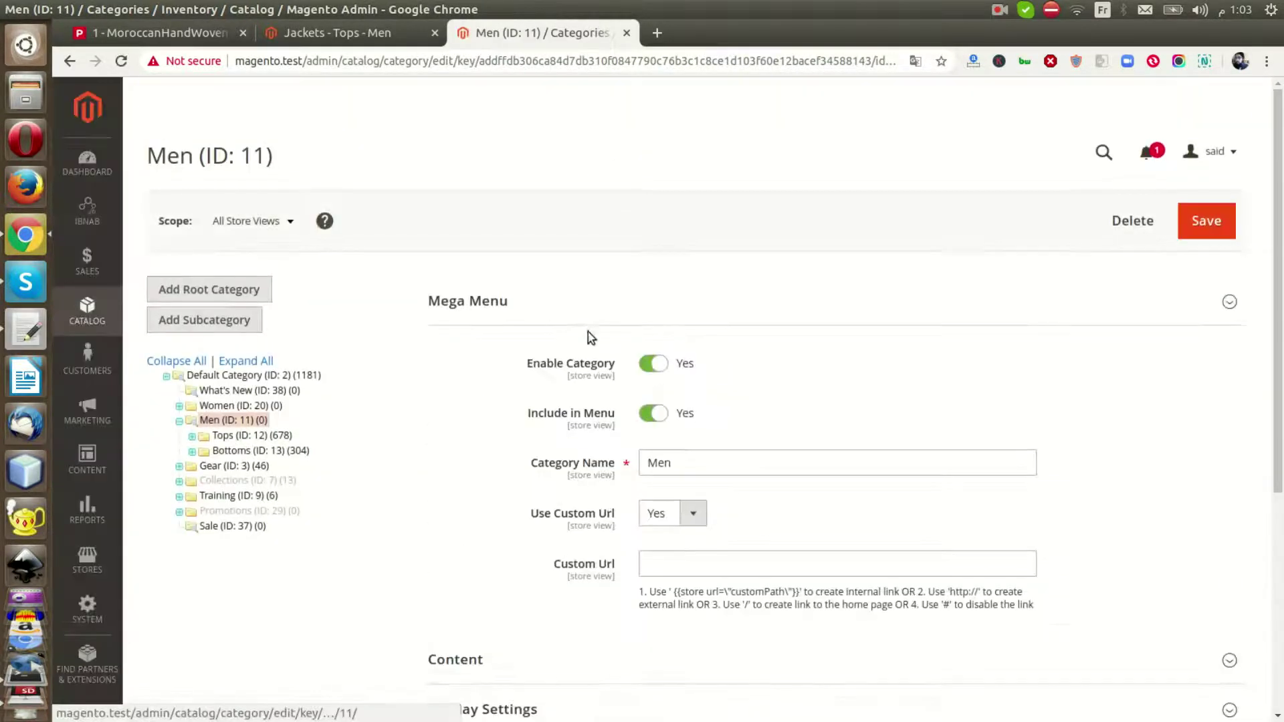
left_click(497, 304)
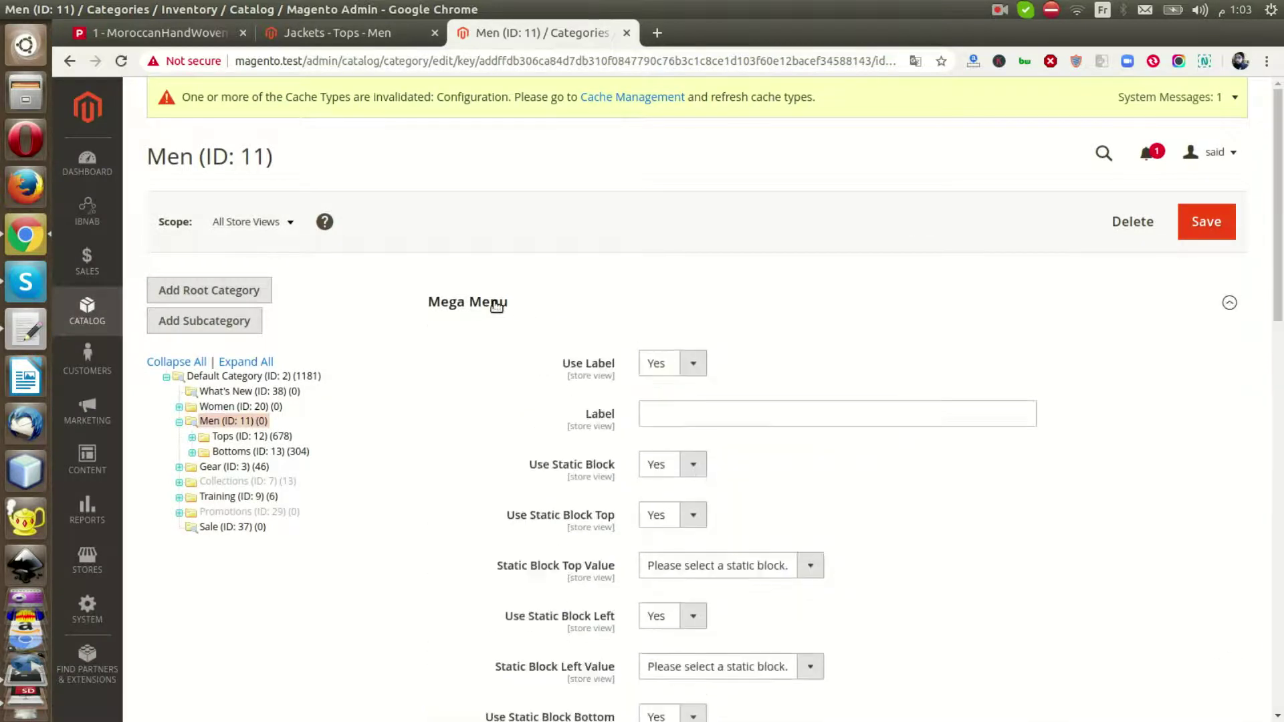
scroll(734, 428, "down", 3)
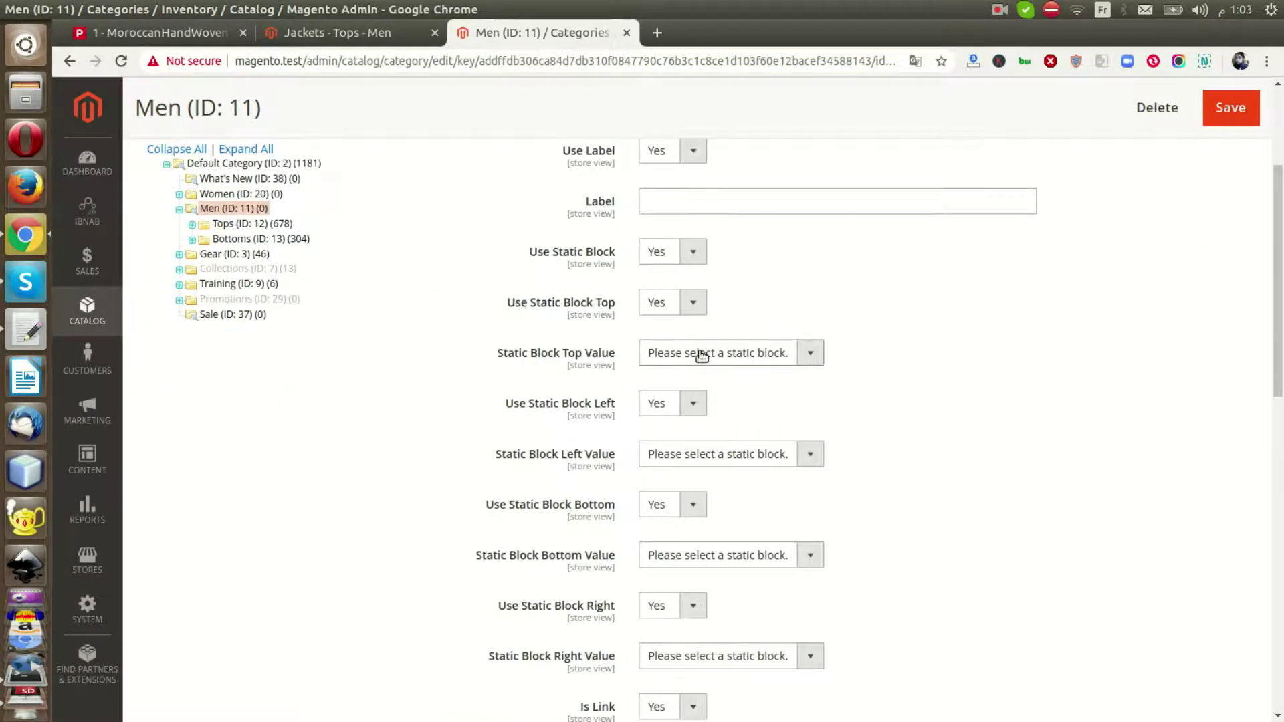
left_click(702, 356)
left_click(701, 355)
left_click(701, 355)
left_click(706, 406)
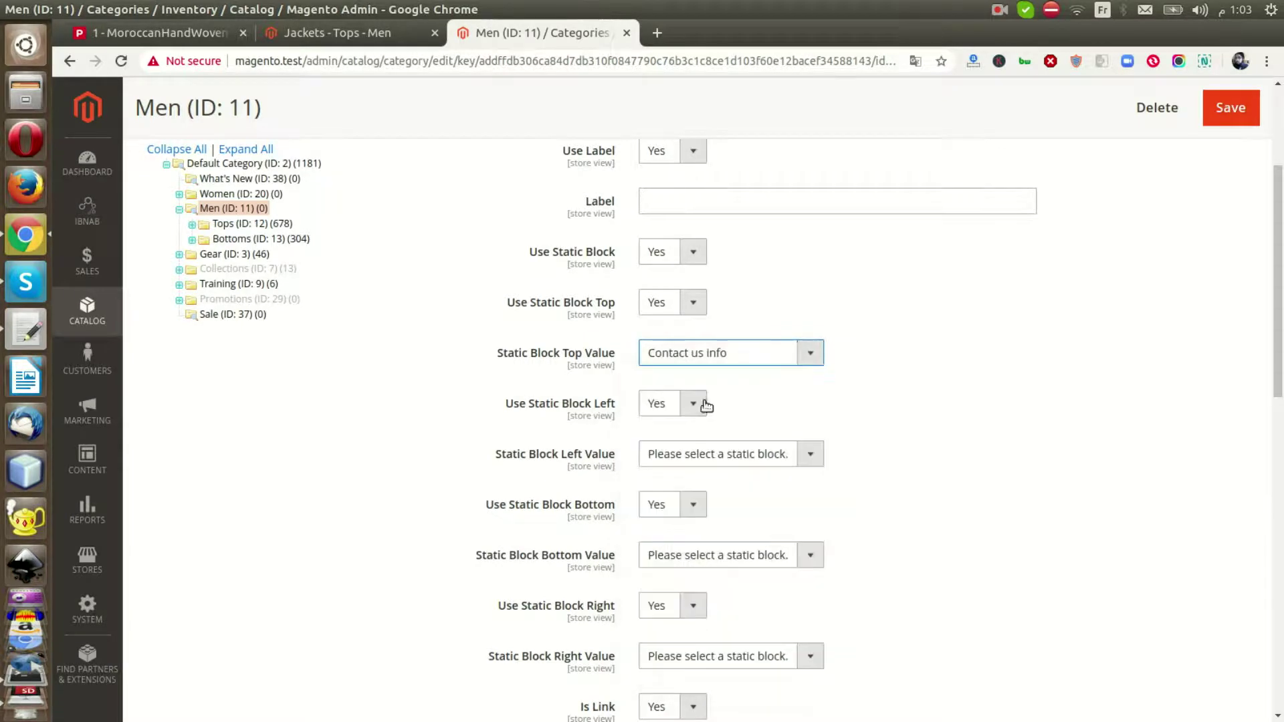
left_click(1231, 108)
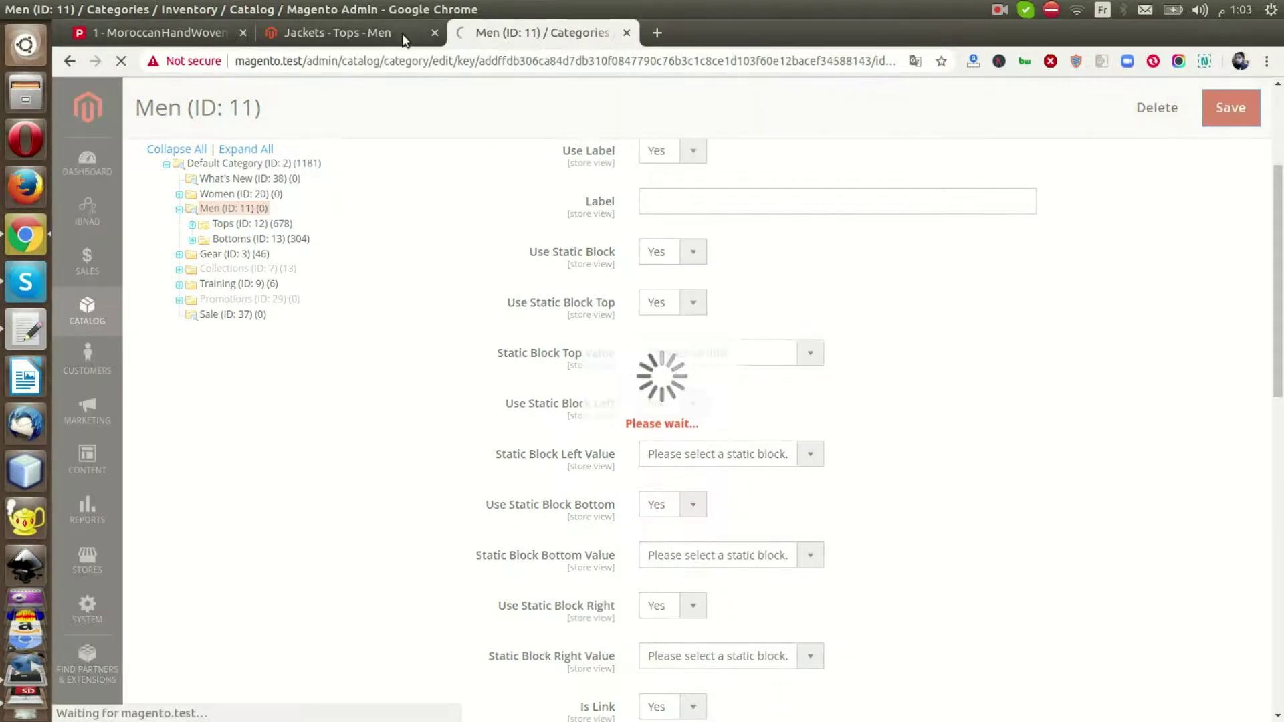
left_click(305, 32)
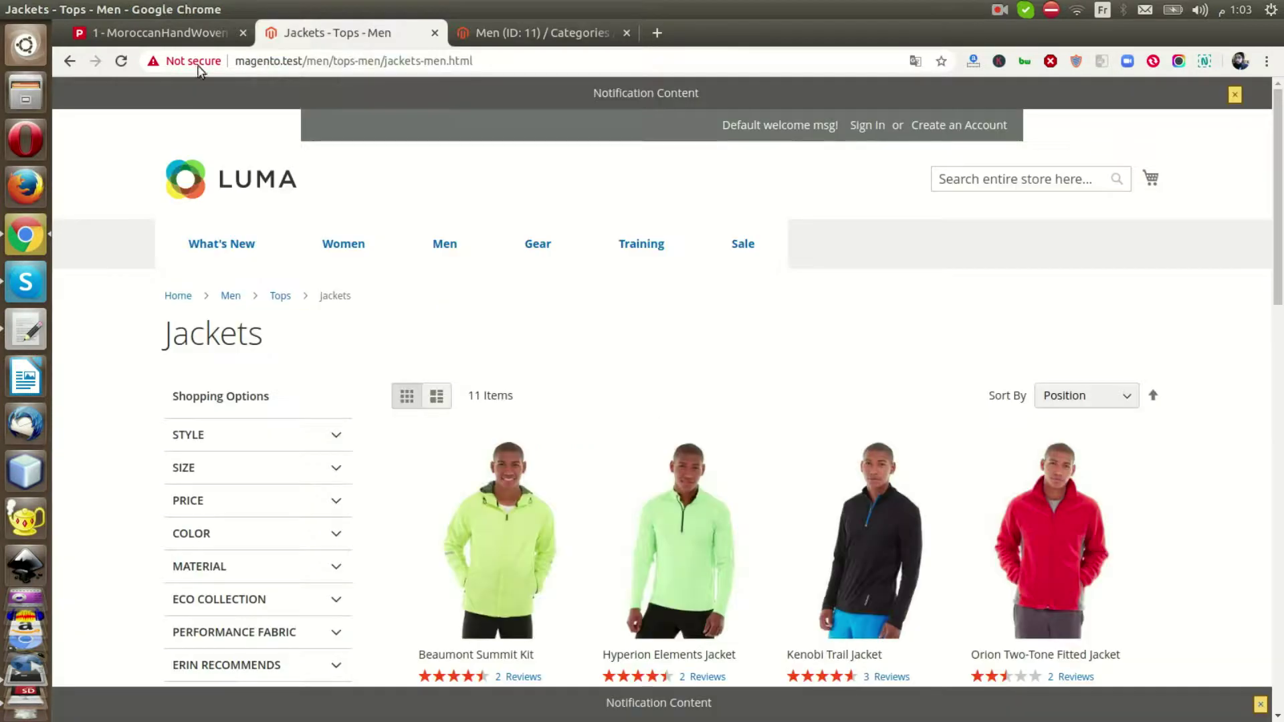
- Reload the storefront and check the Men menu shows the Contact us block above Tops
left_click(120, 61)
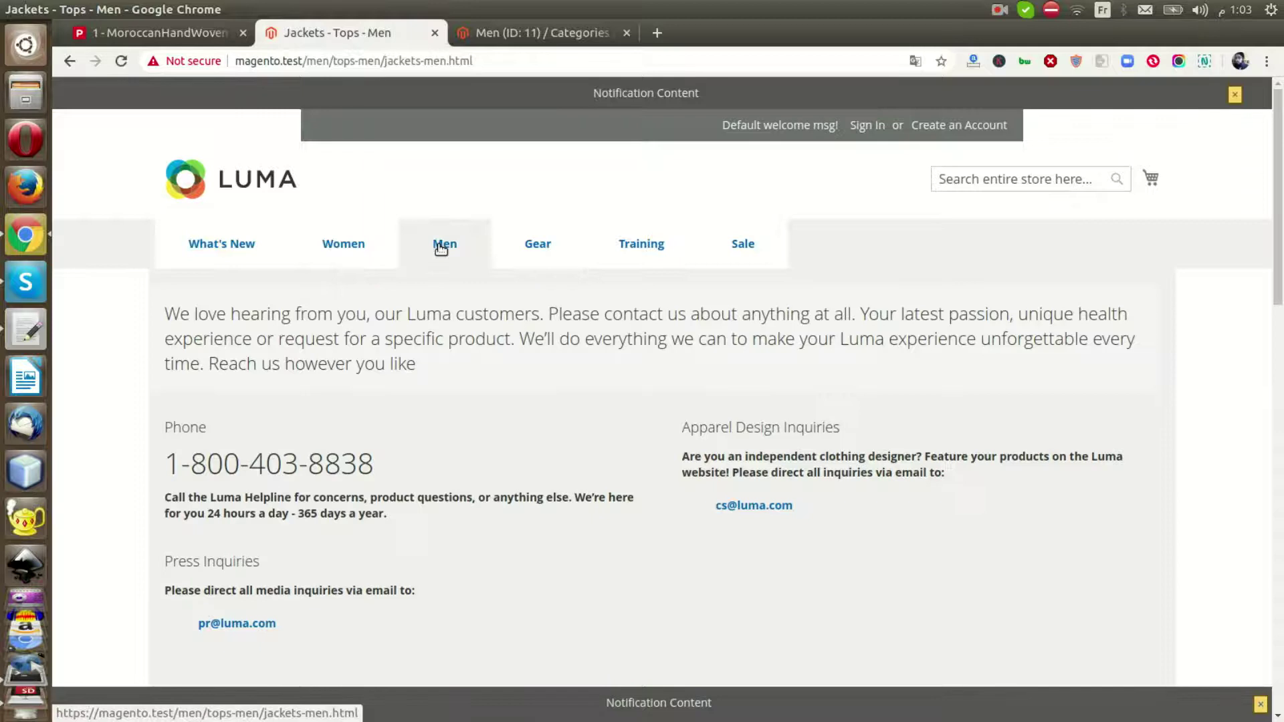
scroll(401, 327, "down", 3)
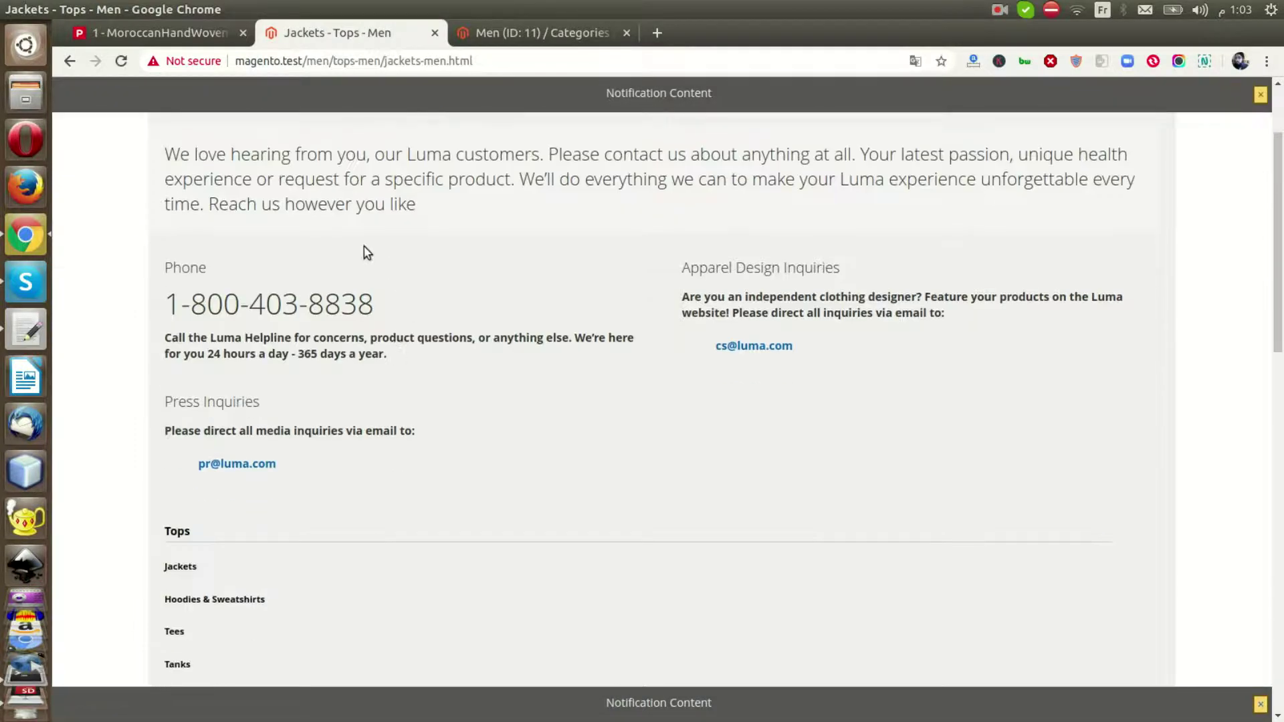
scroll(386, 271, "down", 2)
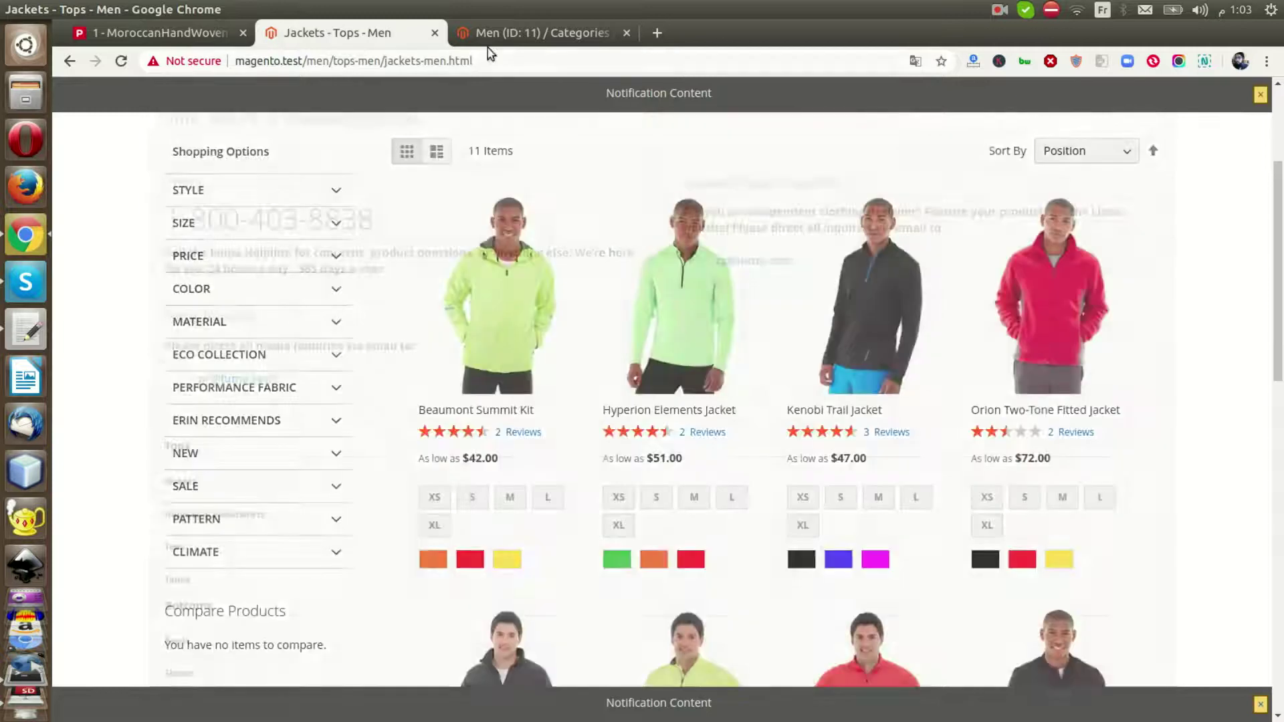
left_click(485, 33)
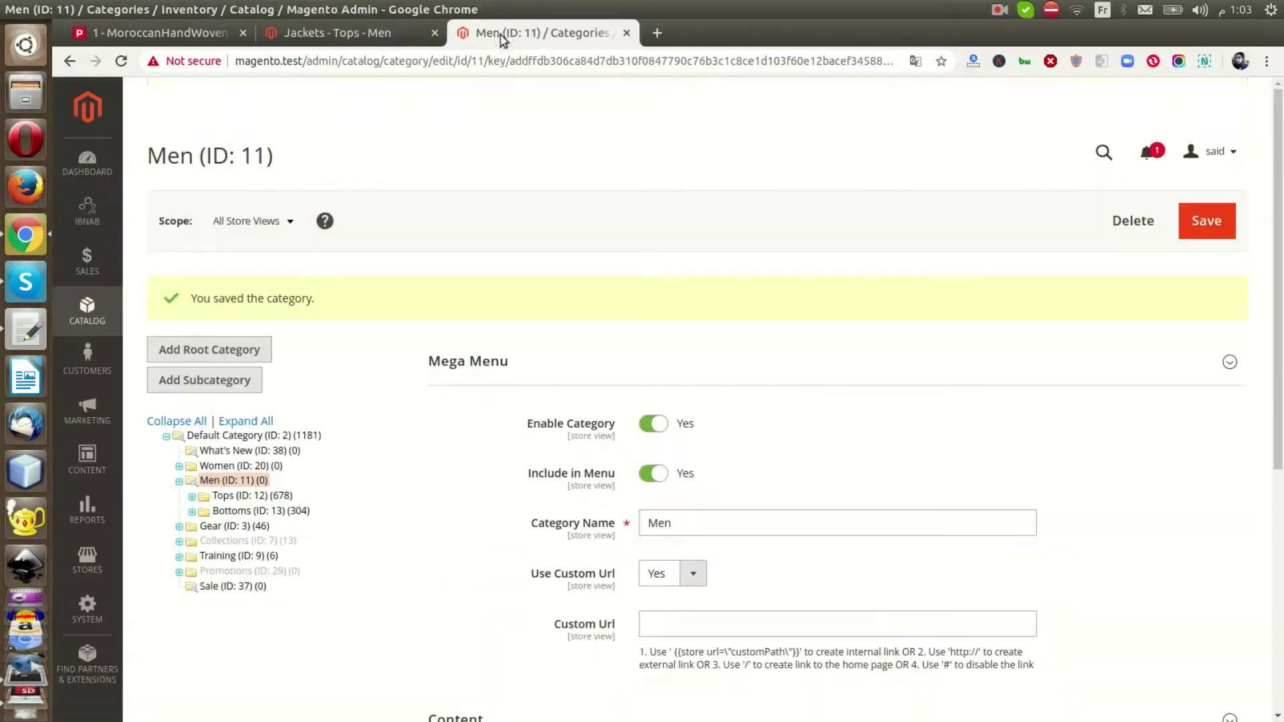
- Set the Men category's mega menu Level Column Count to 2 column and save
left_click(238, 481)
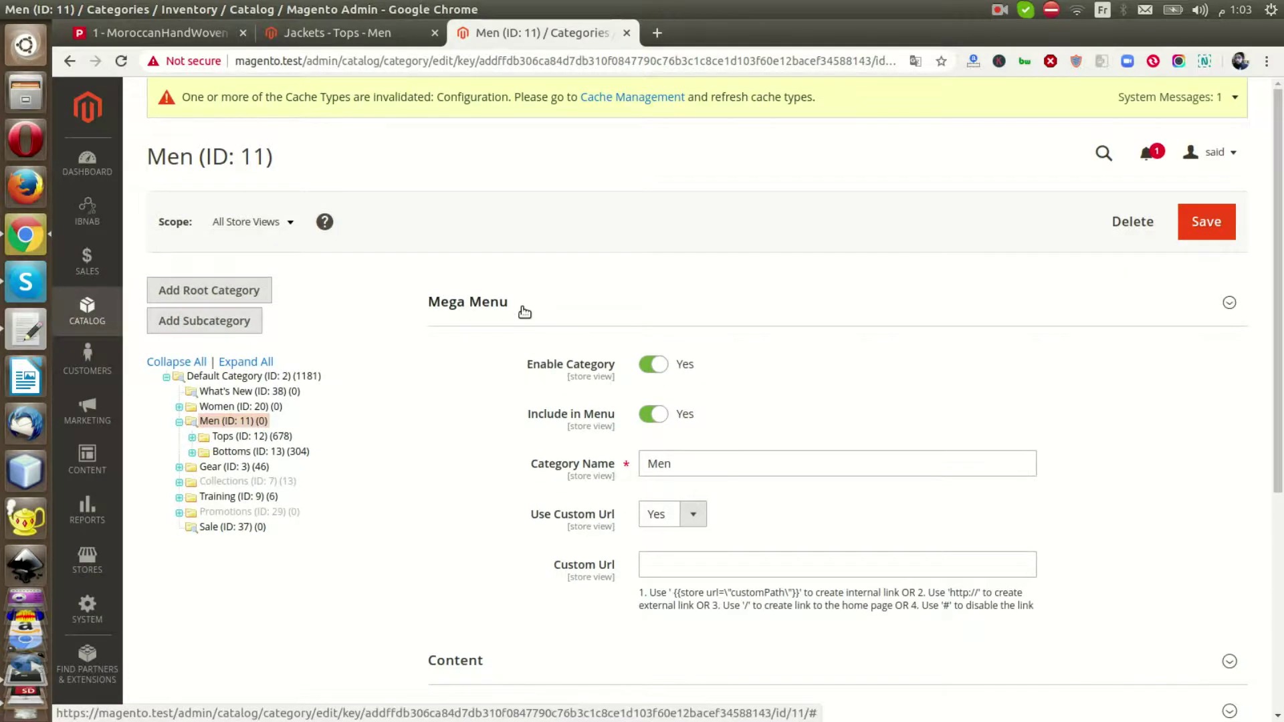
left_click(524, 312)
scroll(766, 535, "down", 6)
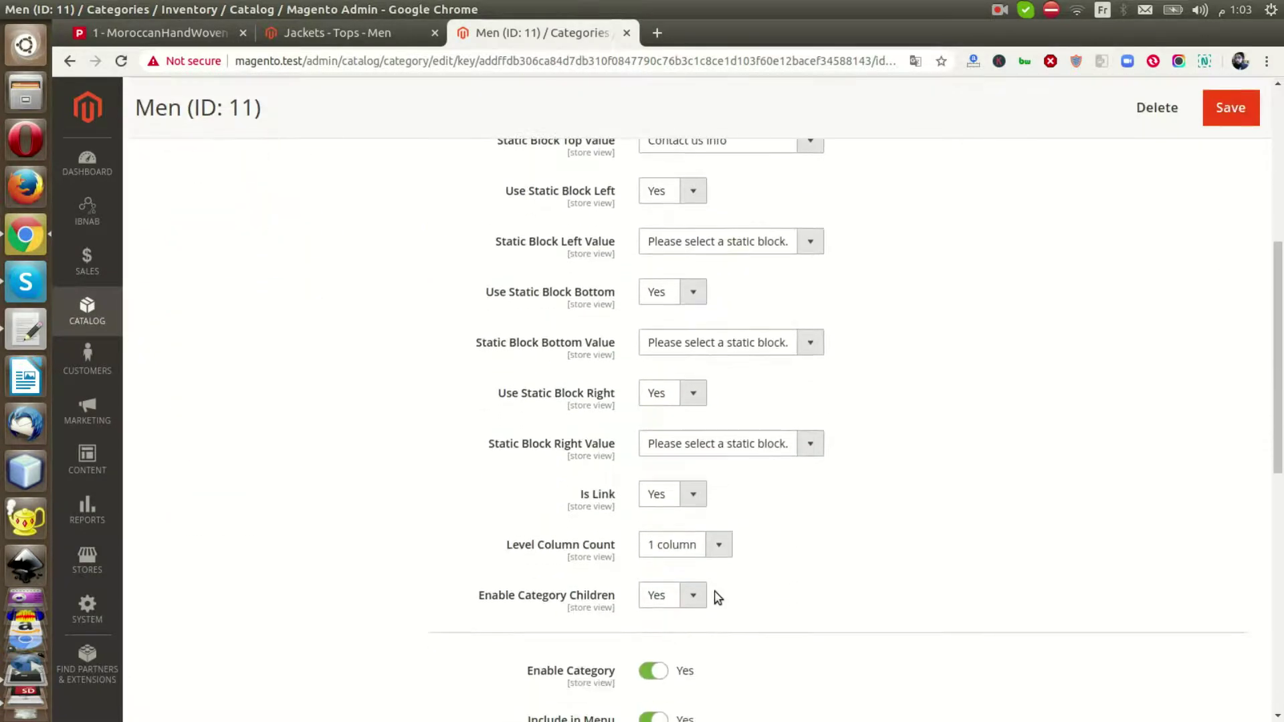
left_click(703, 545)
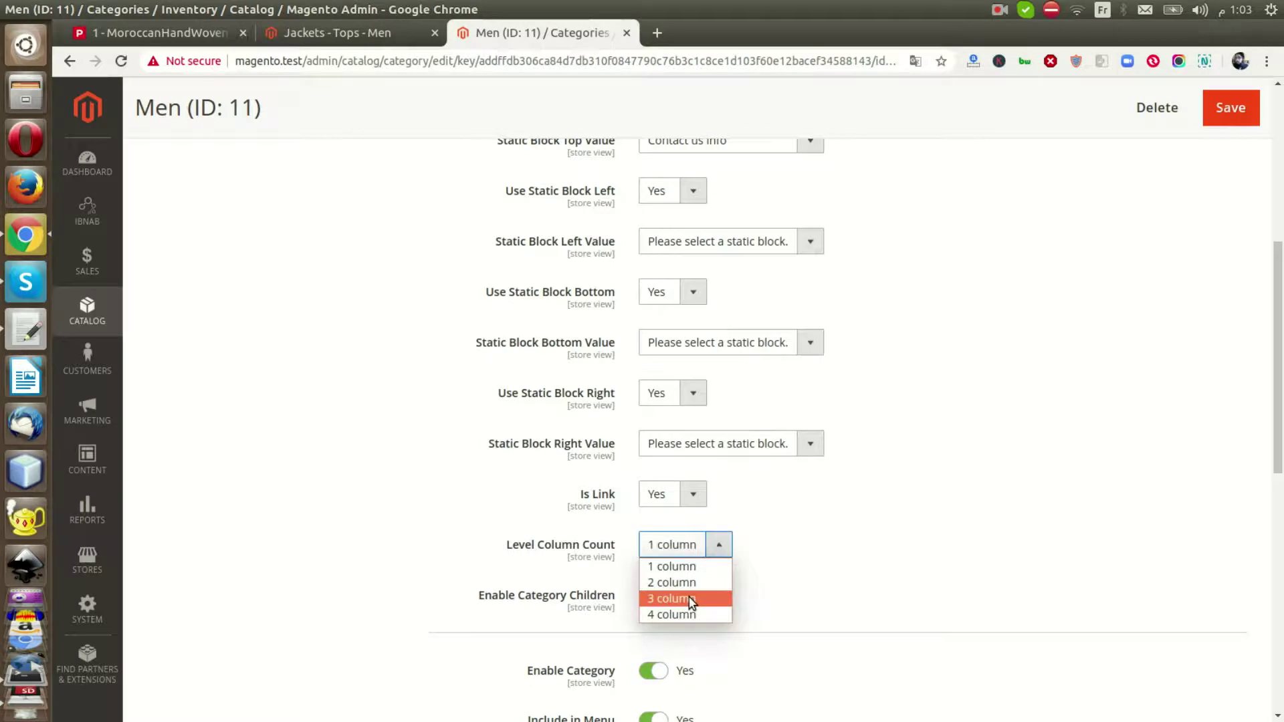
left_click(676, 583)
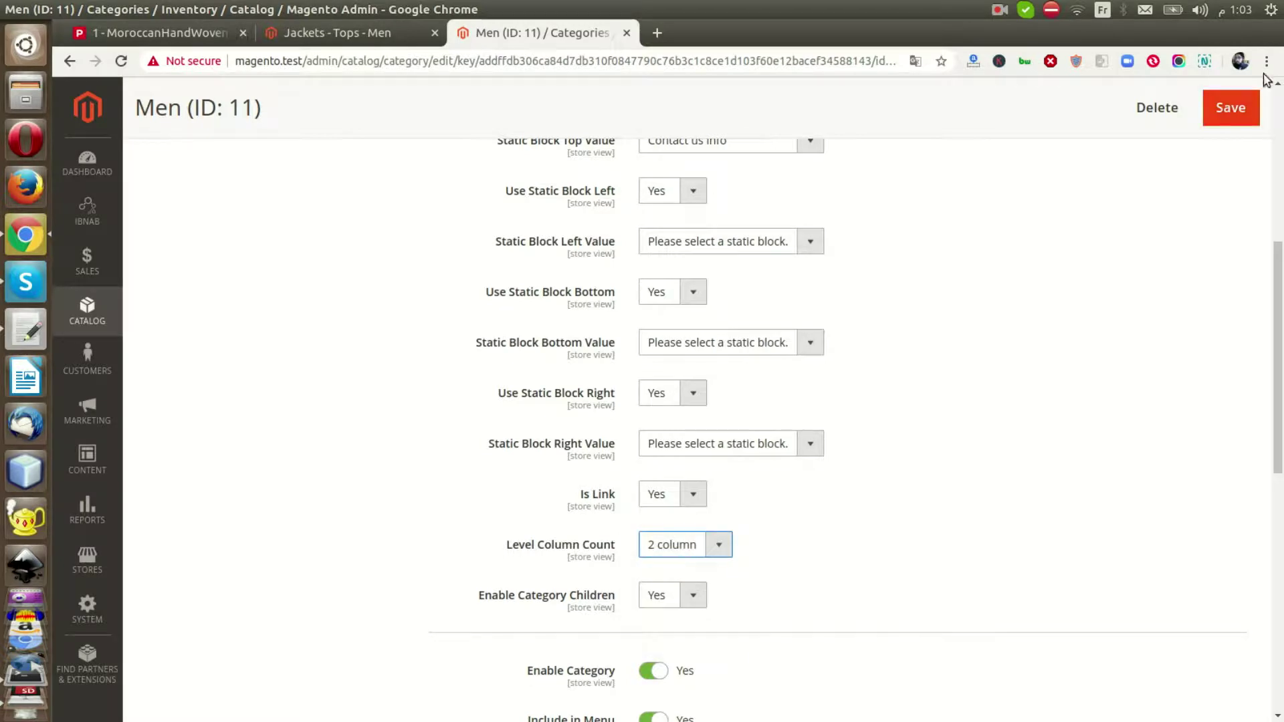
left_click(1231, 108)
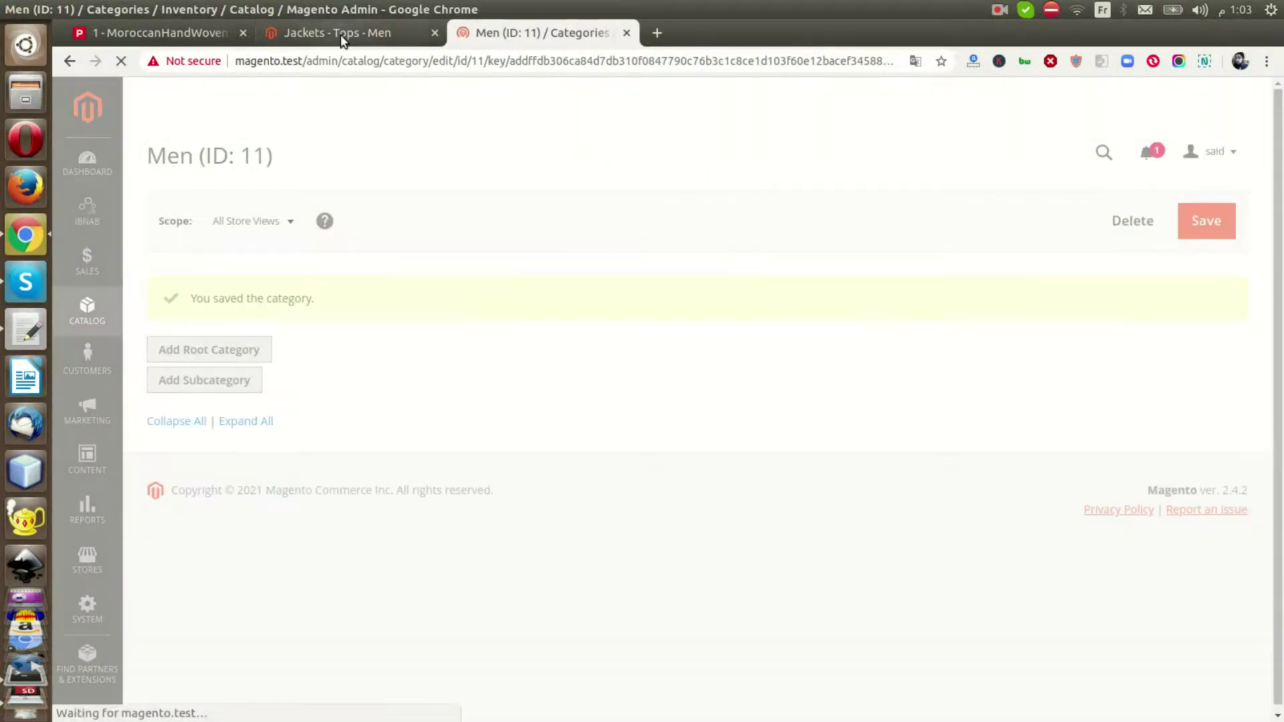
left_click(340, 34)
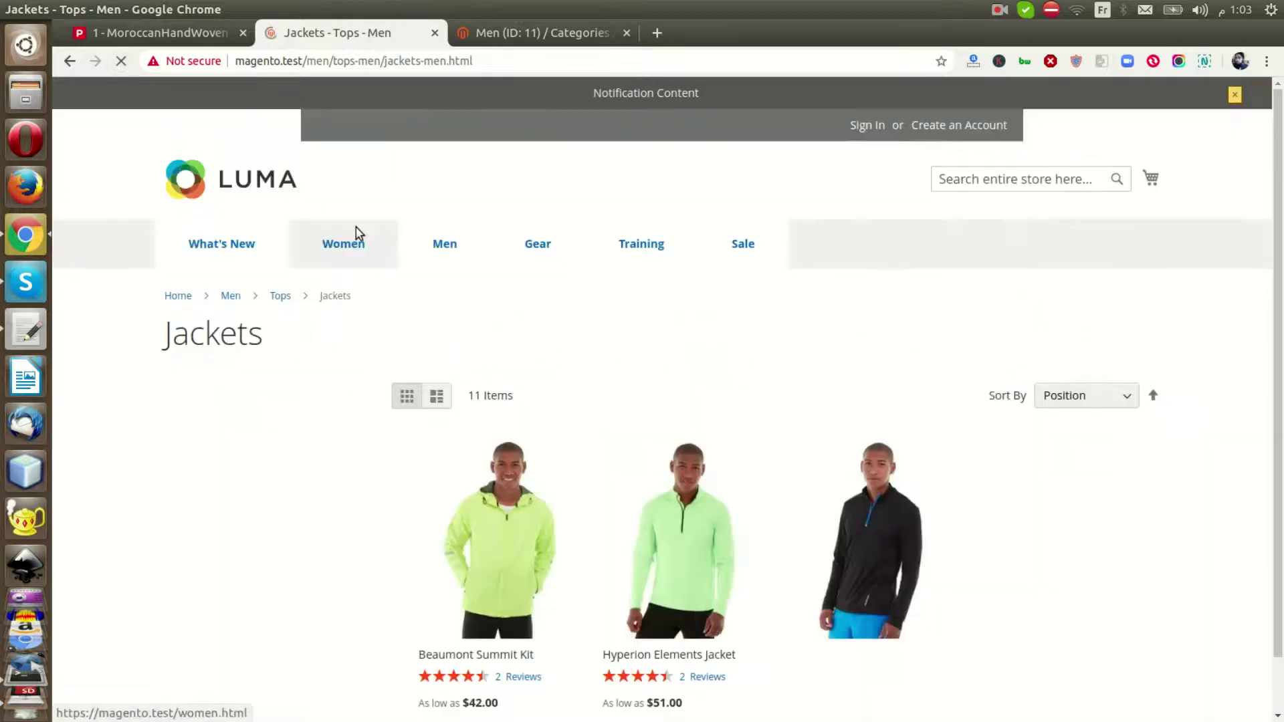
- Review the storefront Men mega menu: contact info above Tops and Bottoms, in two columns
mouse_move(444, 192)
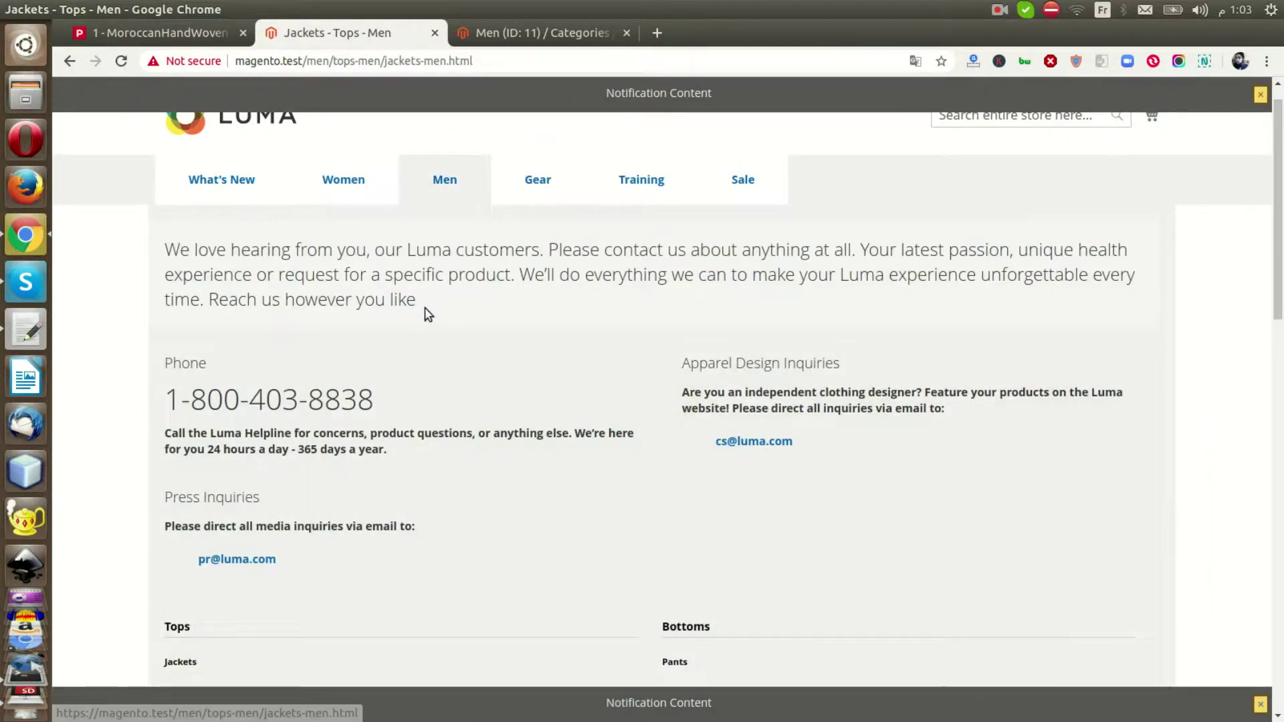
scroll(425, 308, "down", 5)
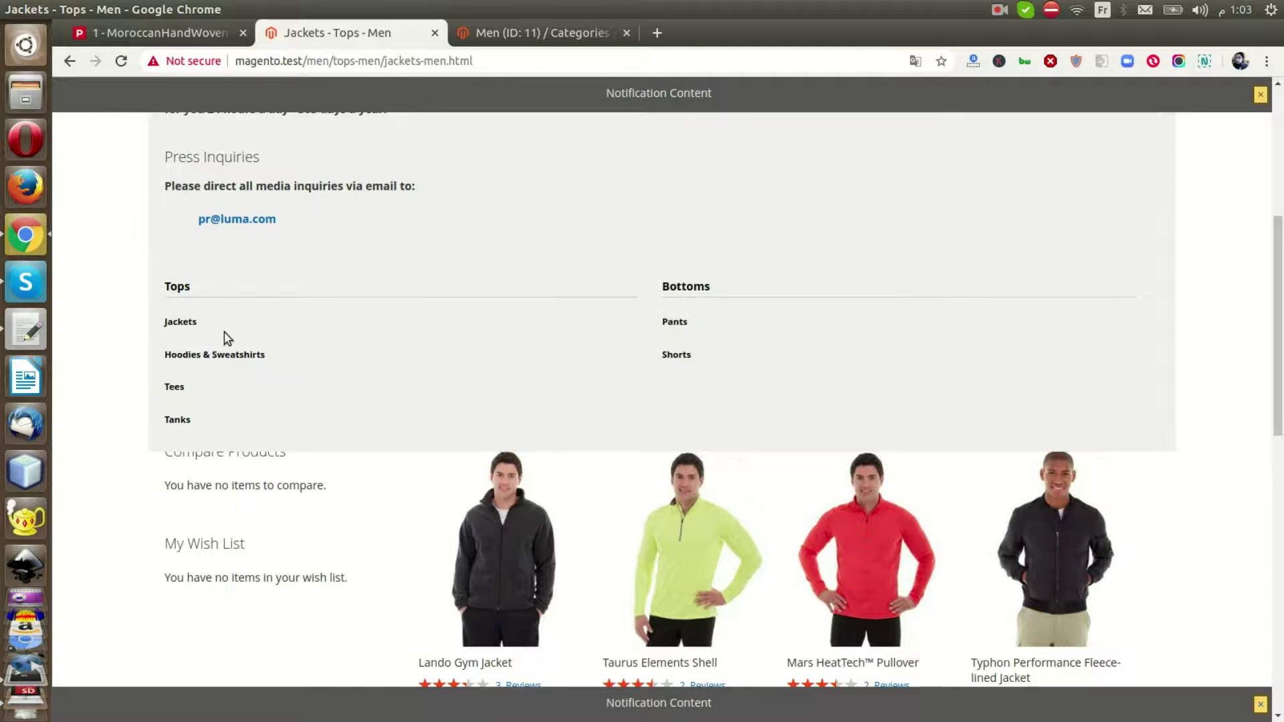
scroll(559, 275, "up", 3)
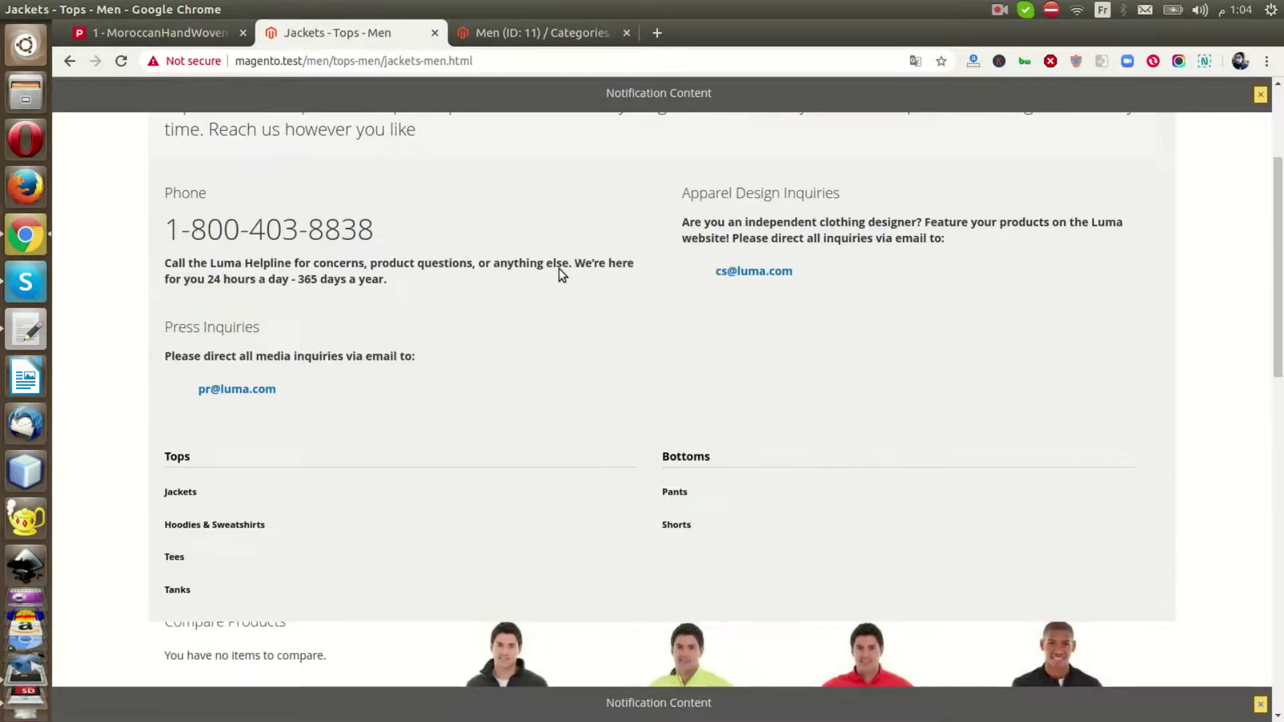
scroll(562, 275, "up", 4)
scroll(538, 328, "down", 3)
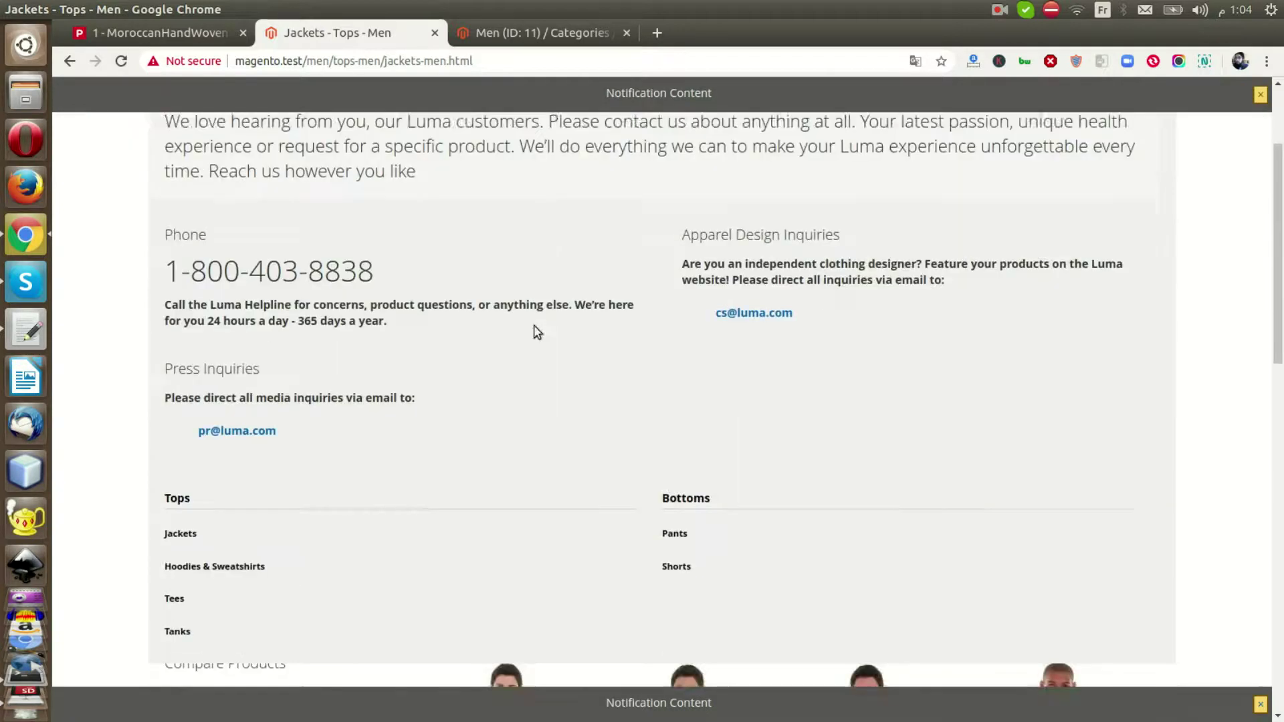
scroll(535, 330, "down", 2)
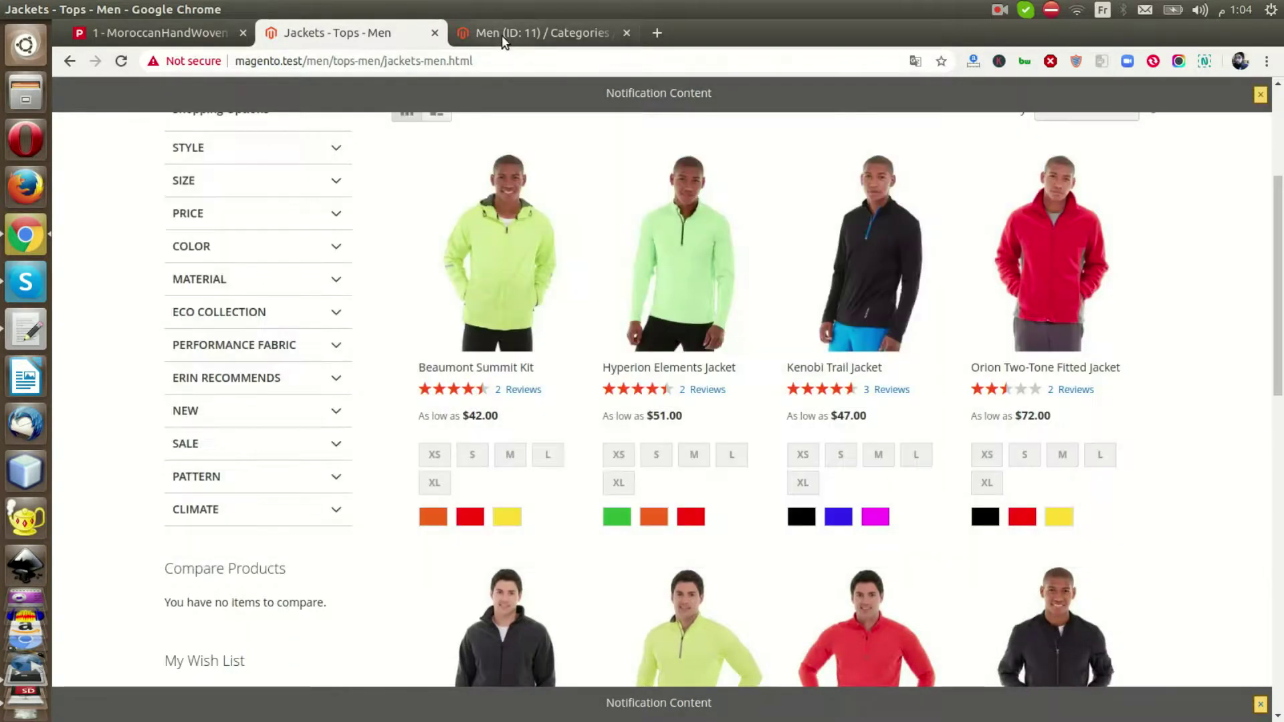
left_click(502, 34)
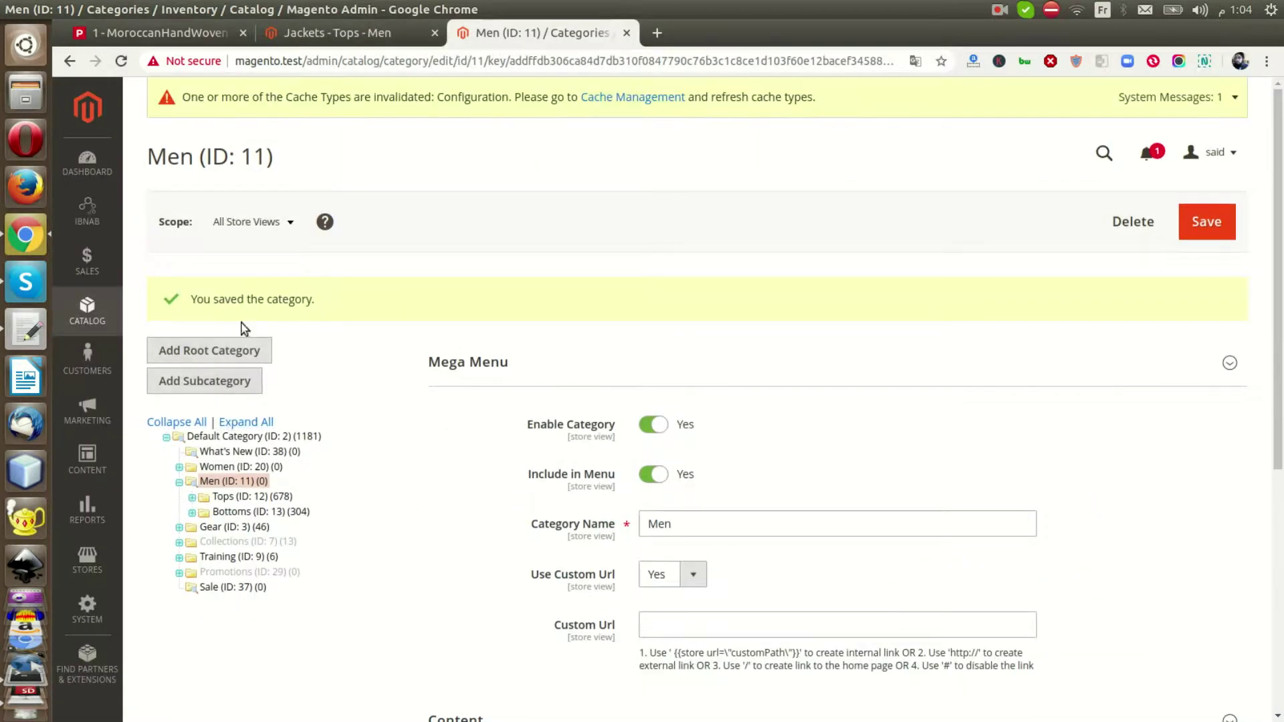
- Switch the category editor's scope to Default Store View
left_click(262, 224)
left_click(275, 314)
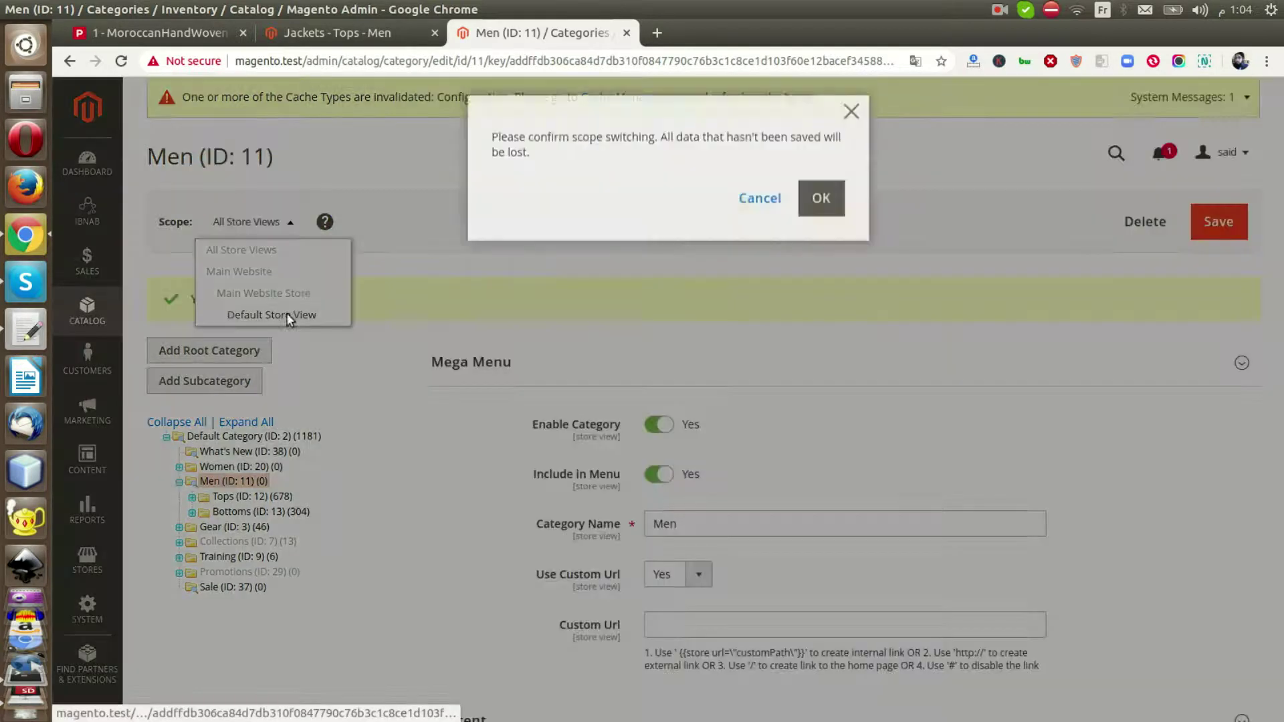
left_click(835, 220)
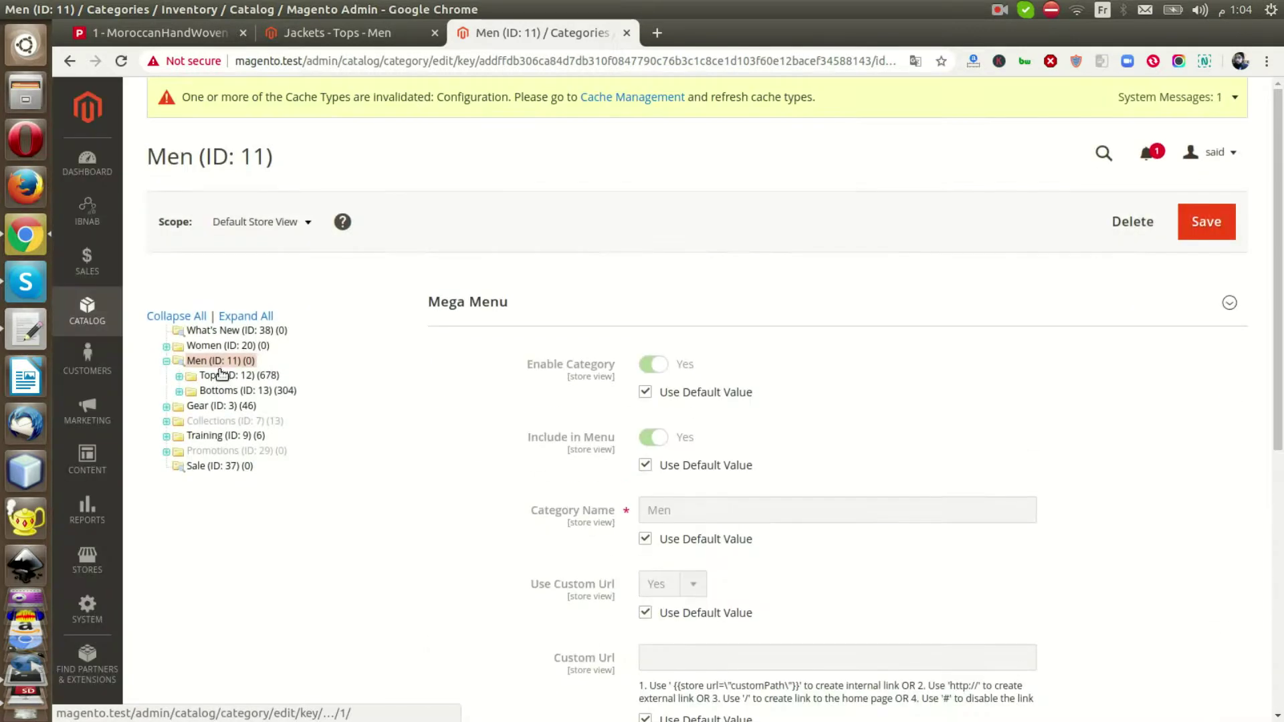
- Override the Jackets mega menu label with GTEST for this store view and save
left_click(181, 376)
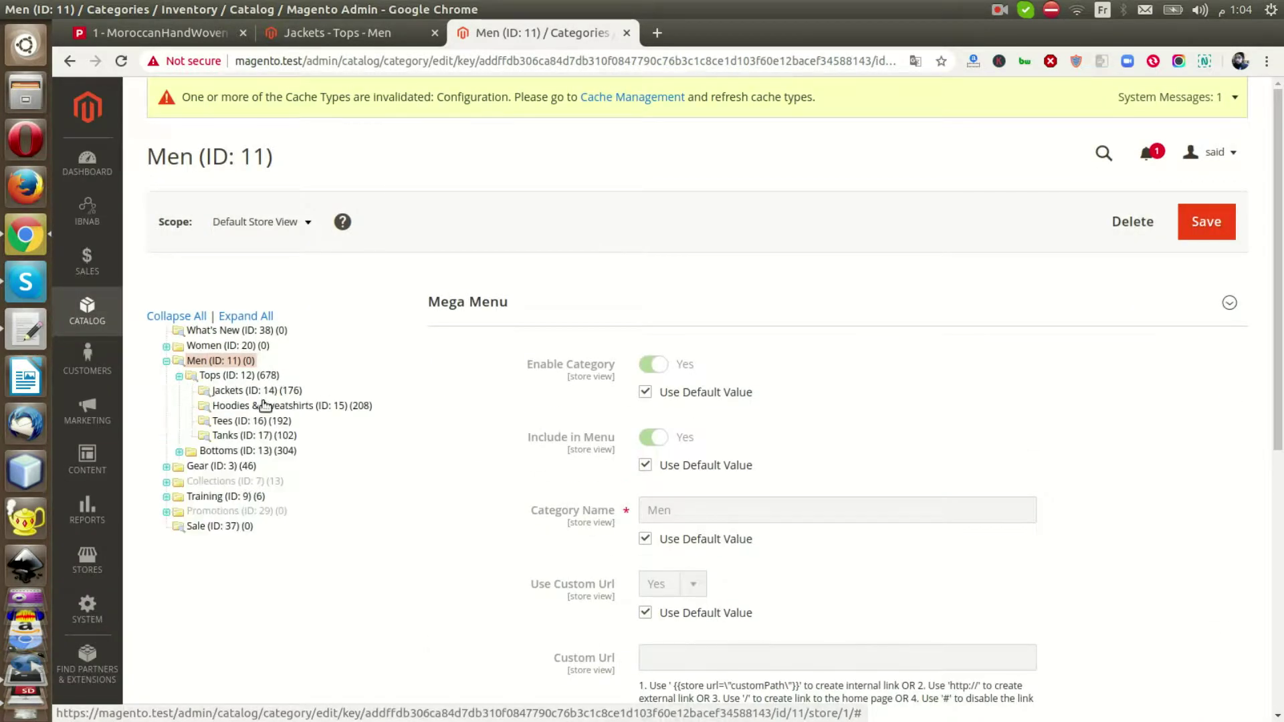
left_click(263, 392)
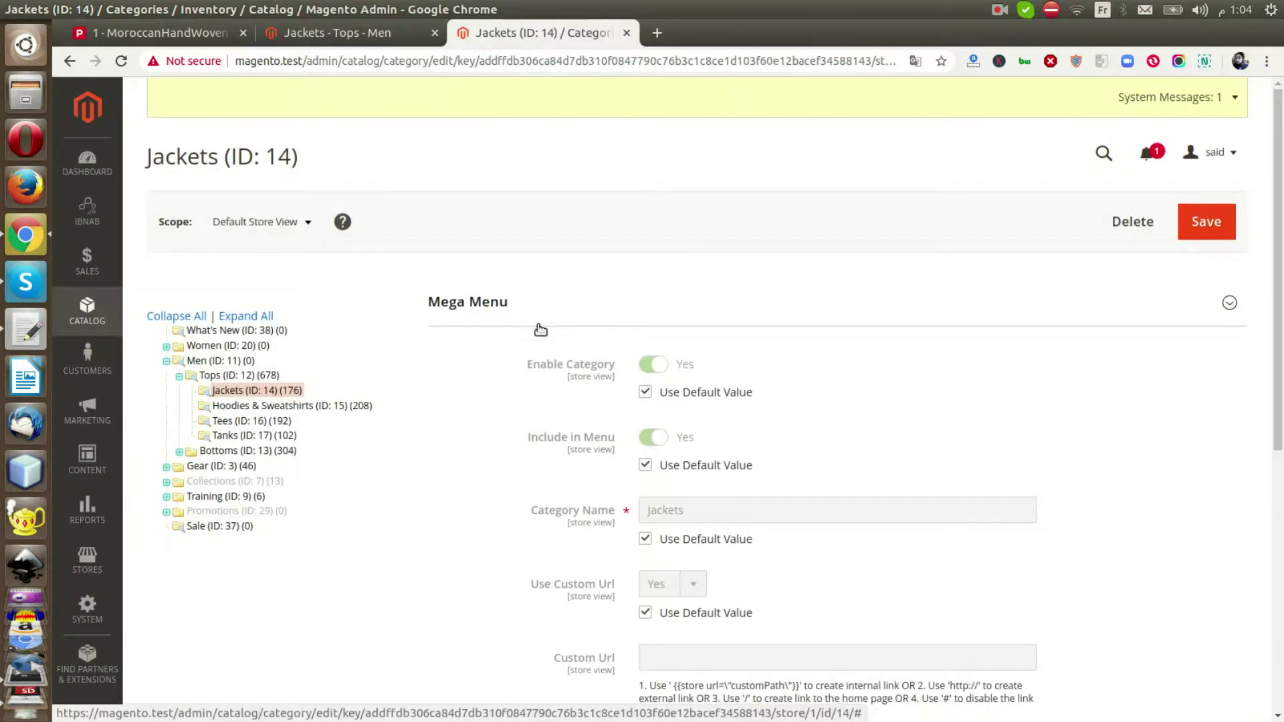
left_click(542, 311)
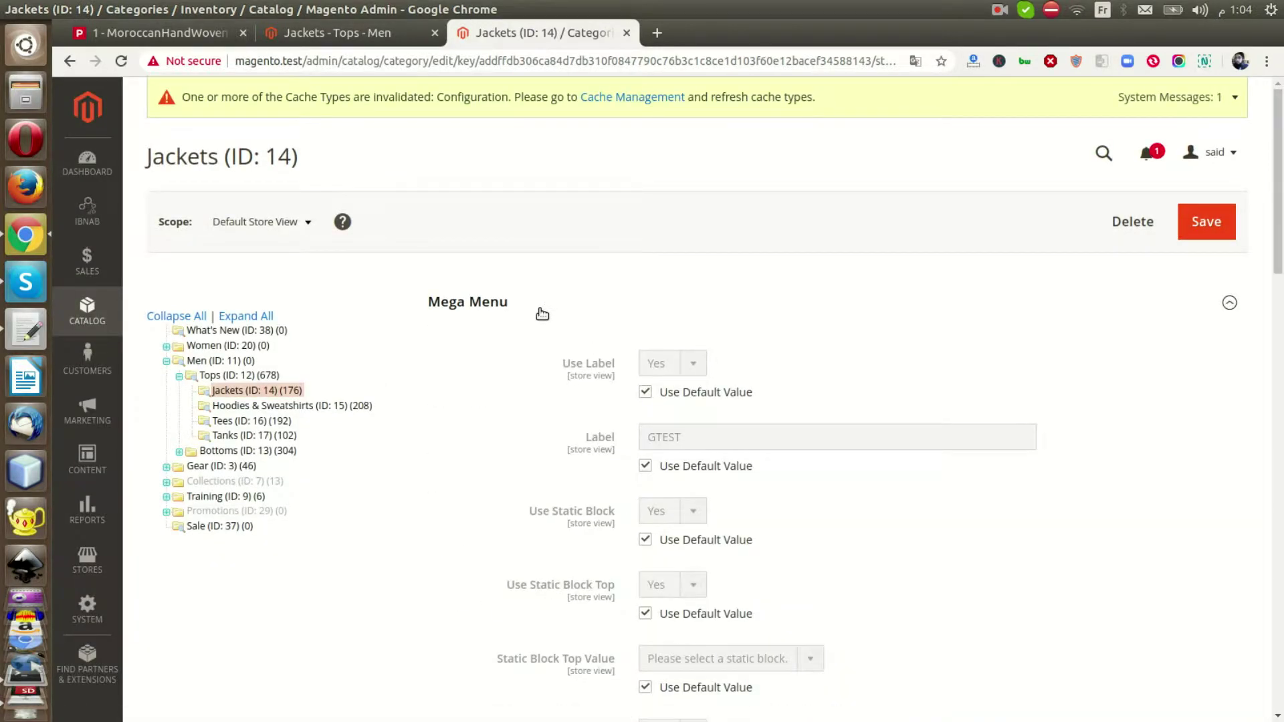
left_click(645, 466)
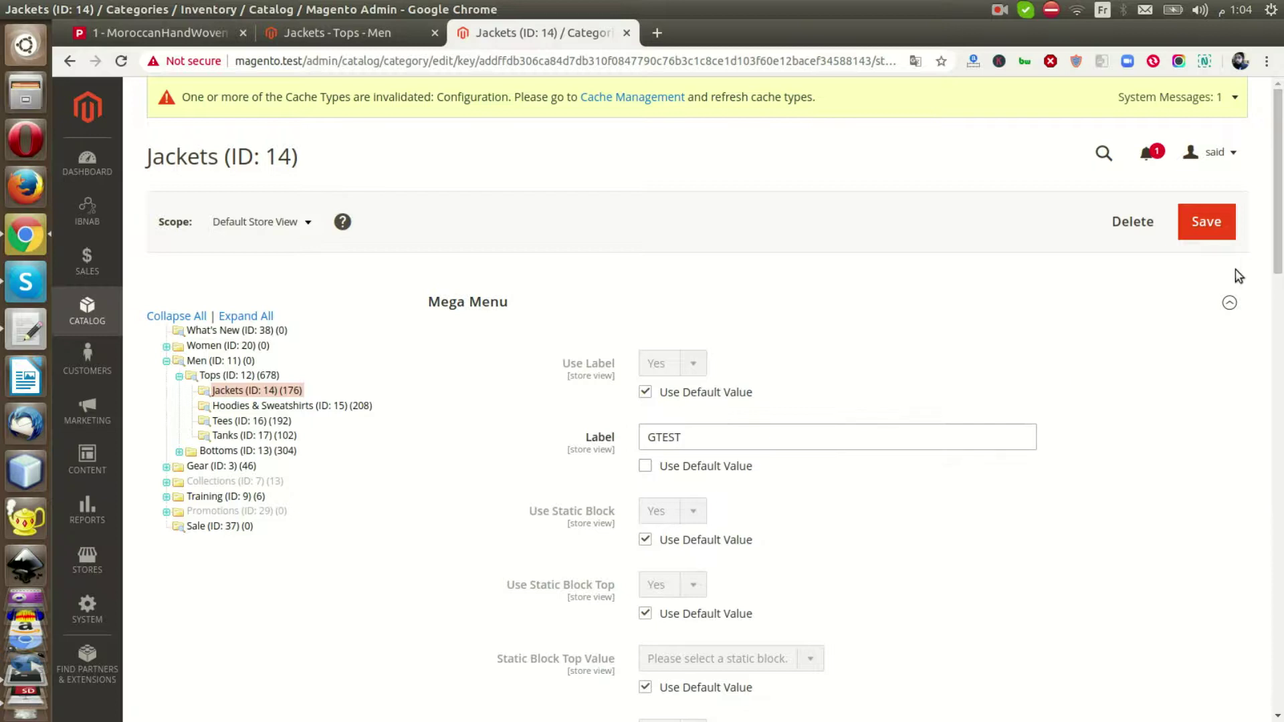
left_click(1207, 222)
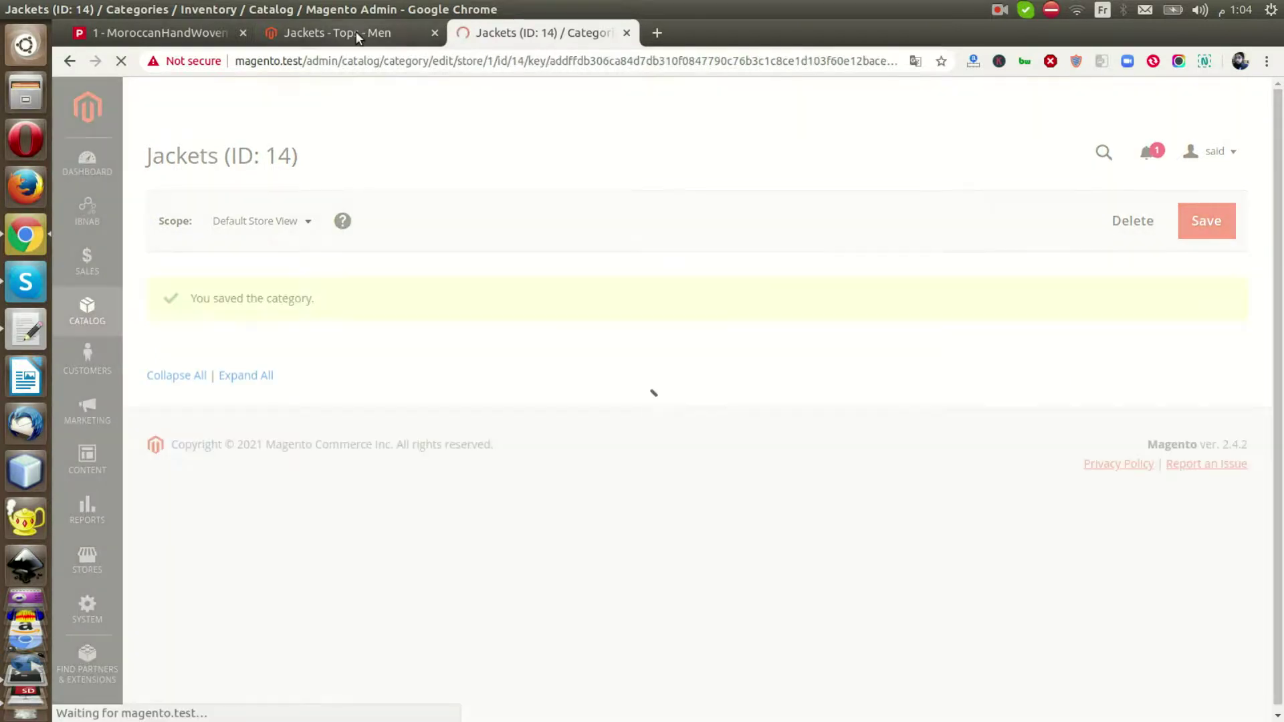
- Reload the storefront Jackets page and review the Men mega menu listing Jackets under Tops
left_click(355, 31)
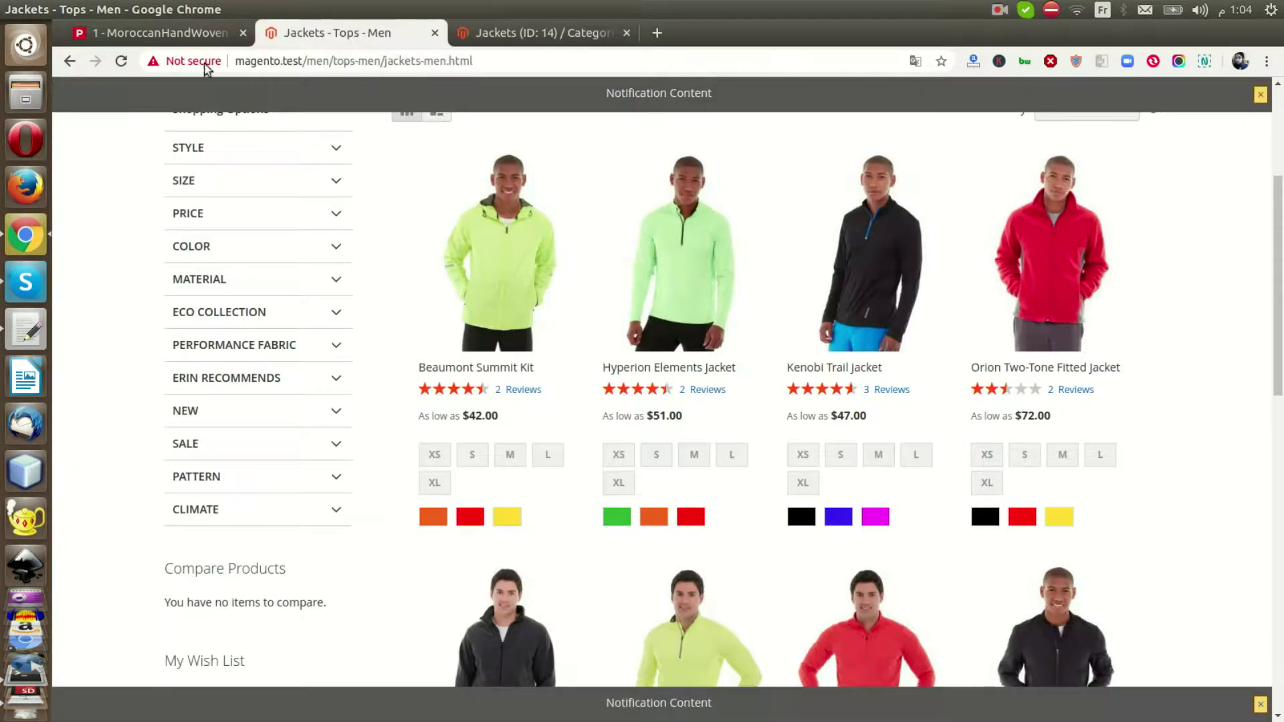
left_click(121, 63)
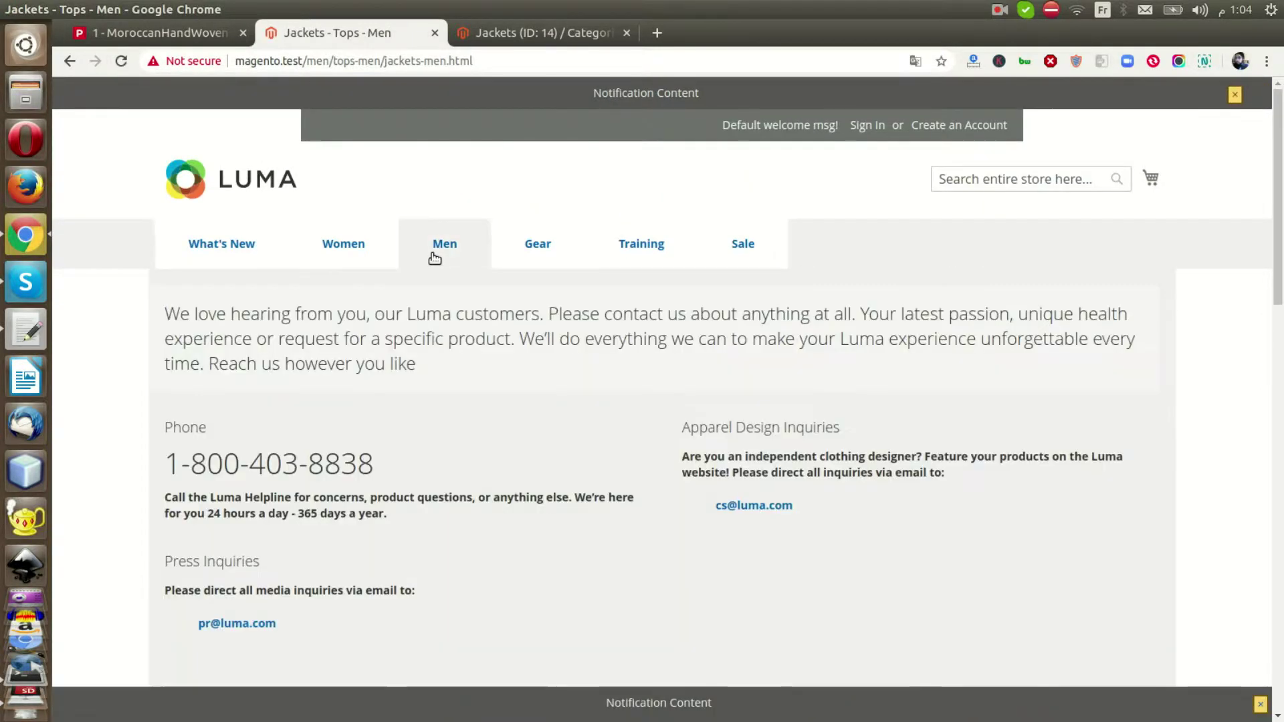
scroll(424, 361, "down", 3)
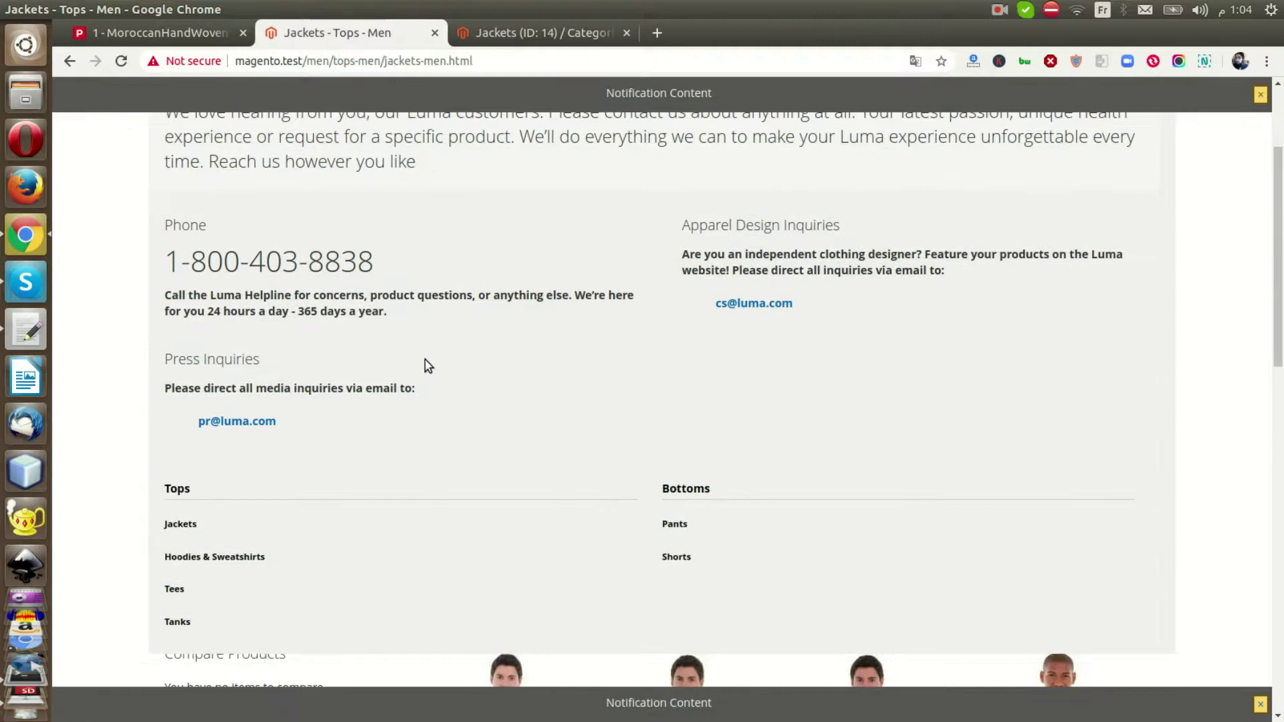
scroll(424, 359, "down", 1)
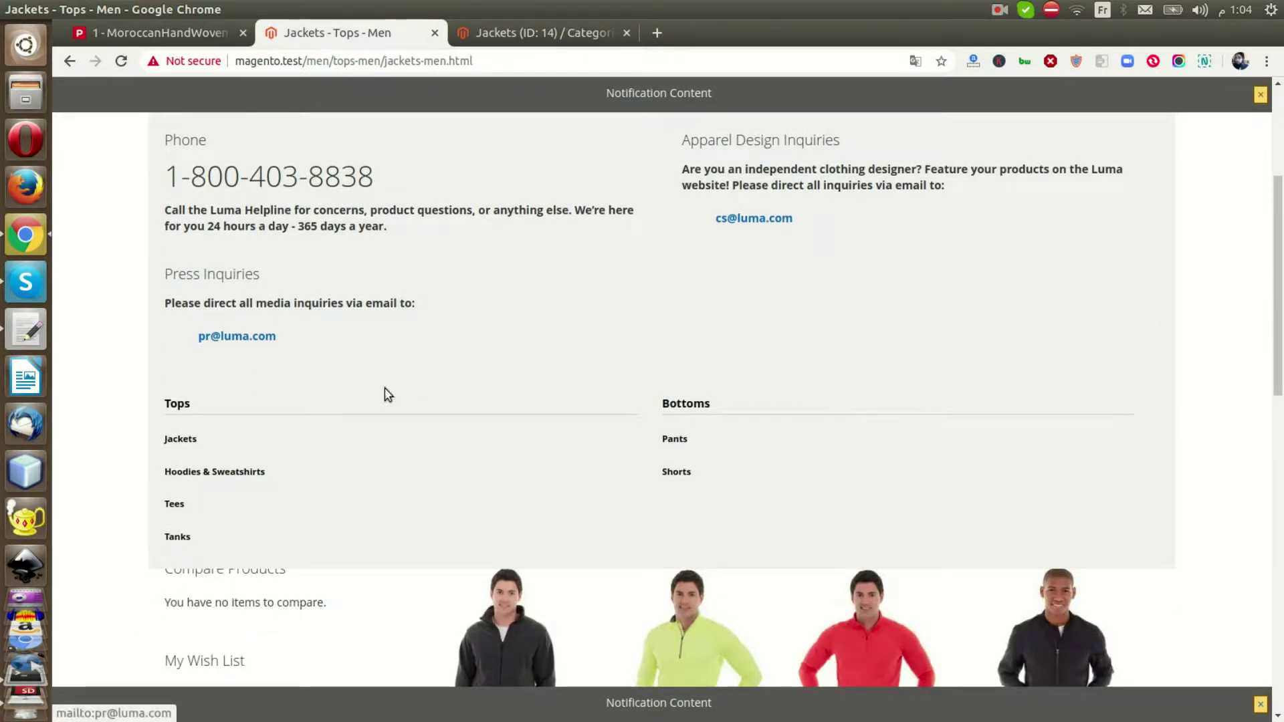
scroll(393, 352, "up", 3)
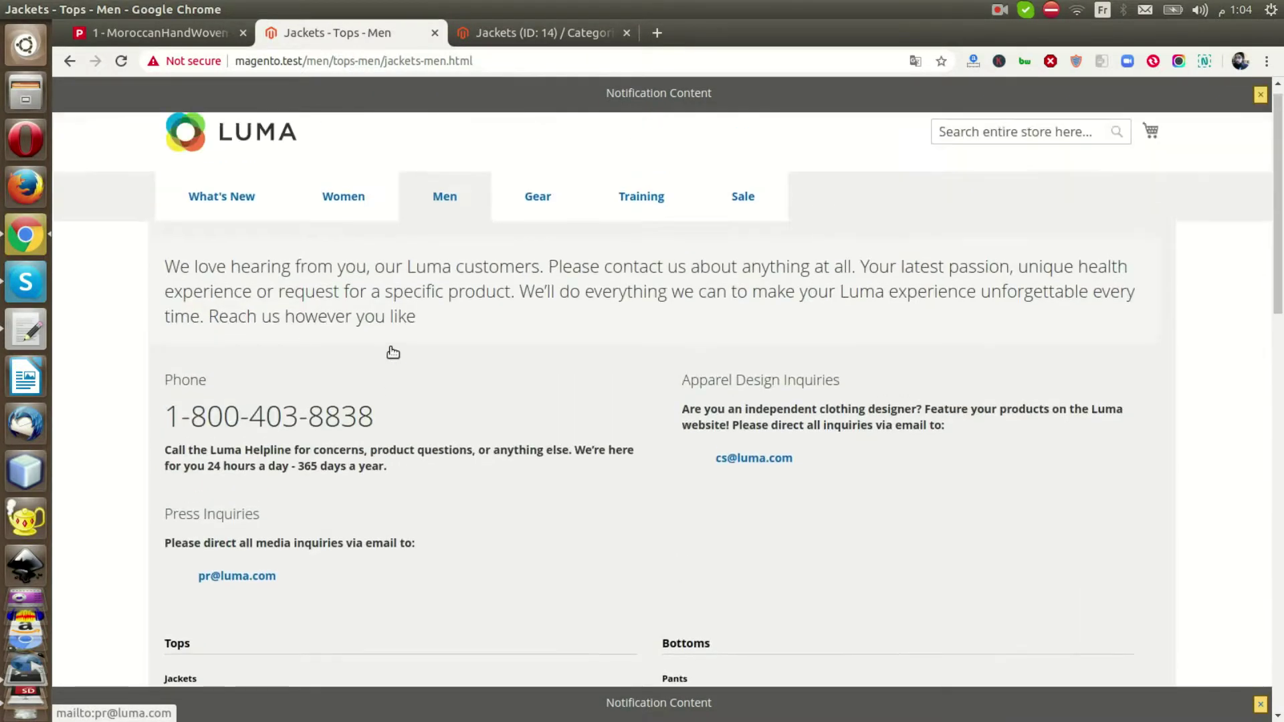
scroll(393, 353, "up", 1)
left_click(503, 24)
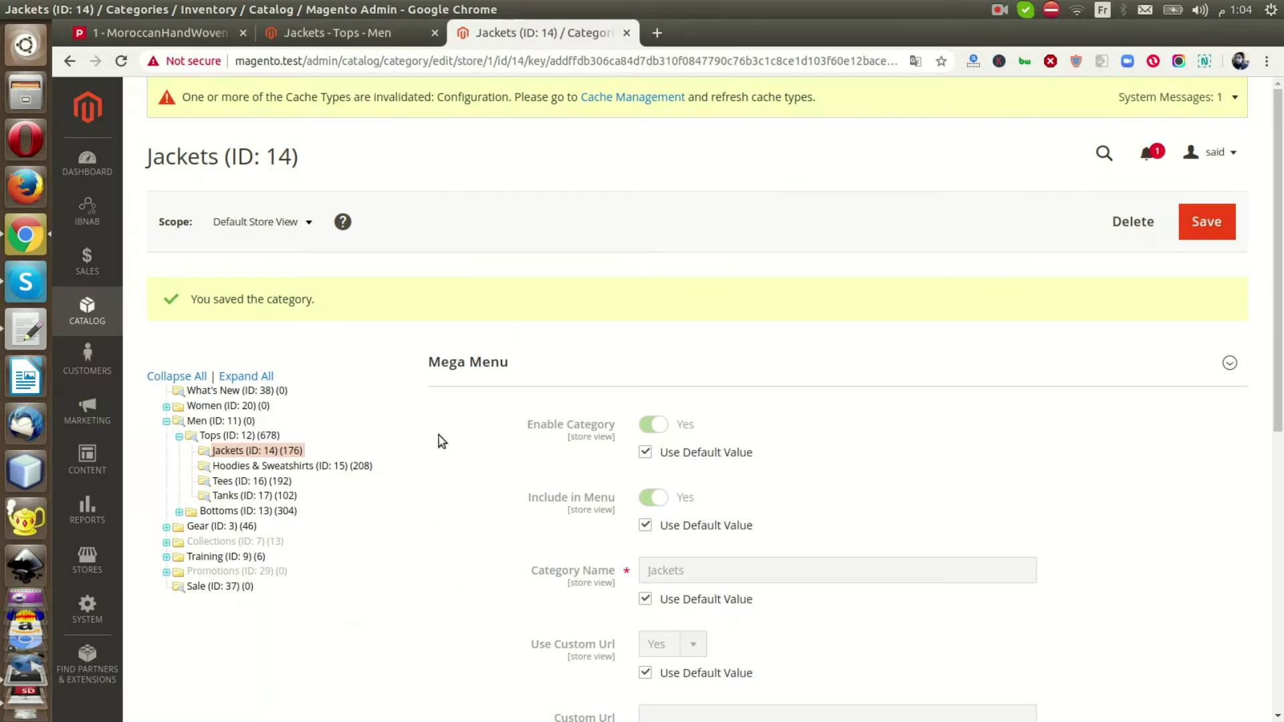
scroll(441, 442, "down", 1)
scroll(467, 428, "down", 10)
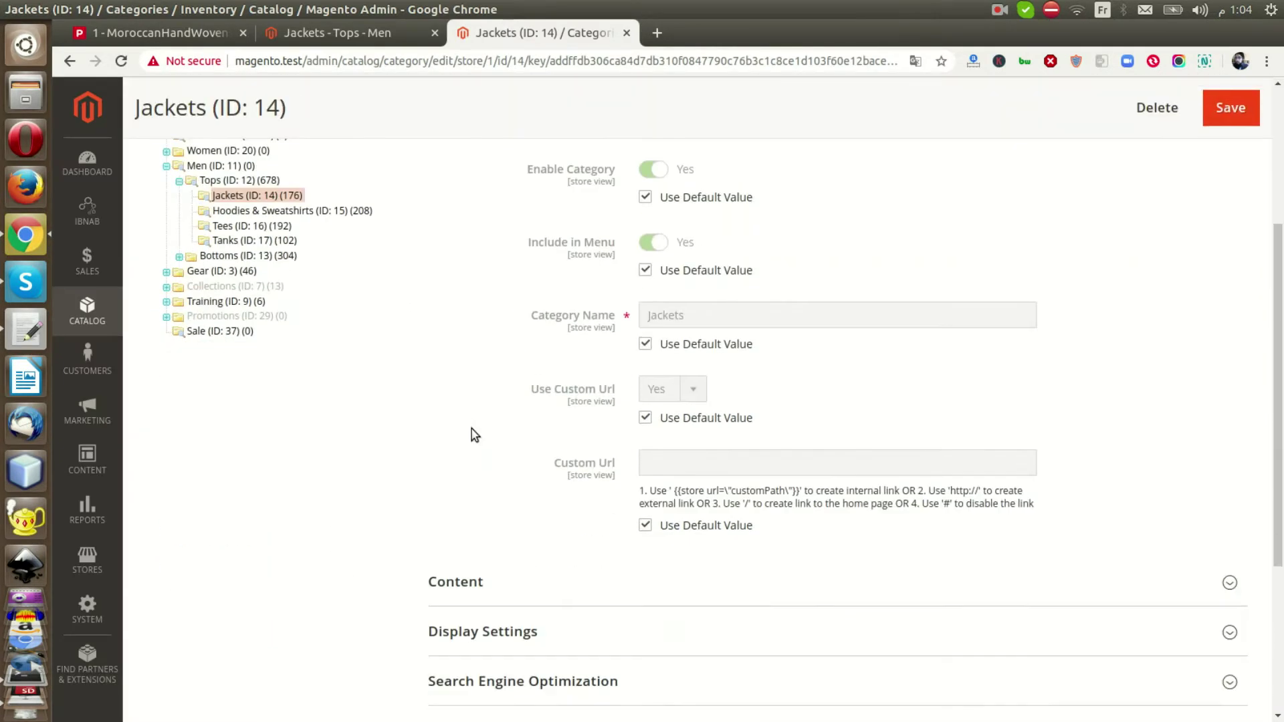